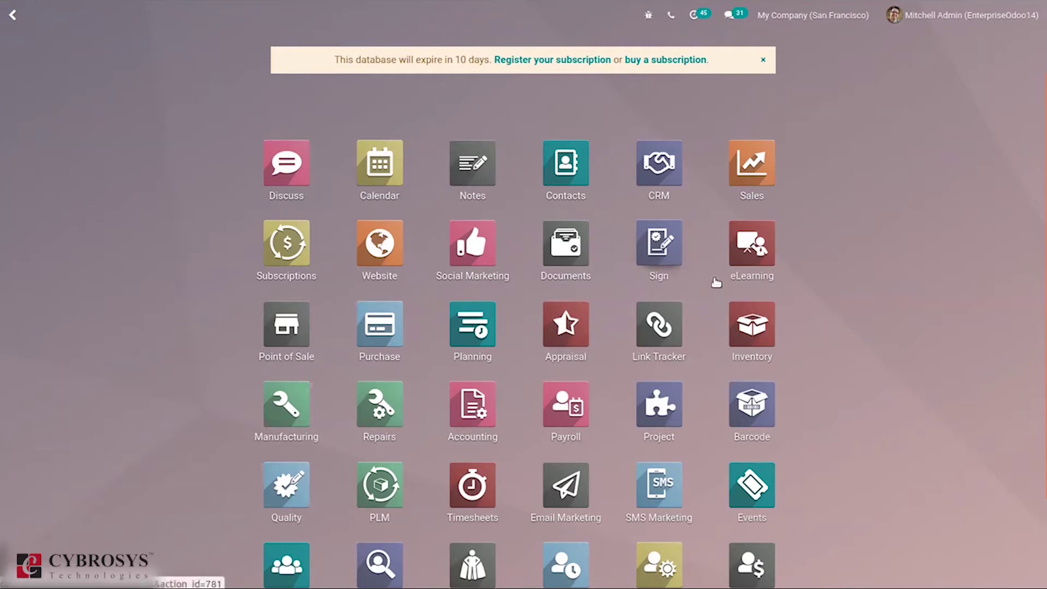
Find the Apps module and search the installed apps list for "sig".
text(ap)
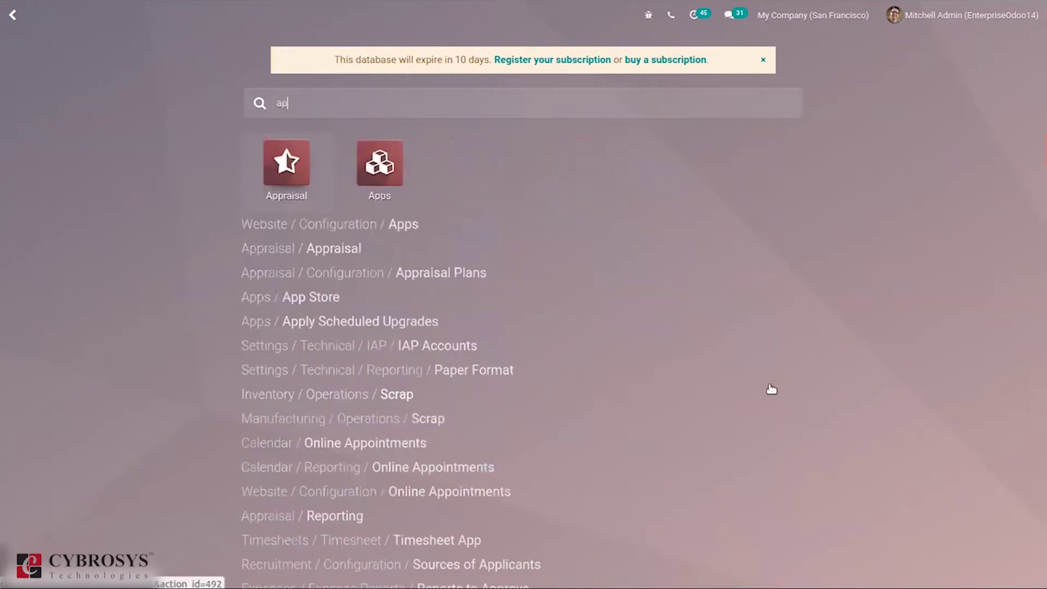
click(377, 157)
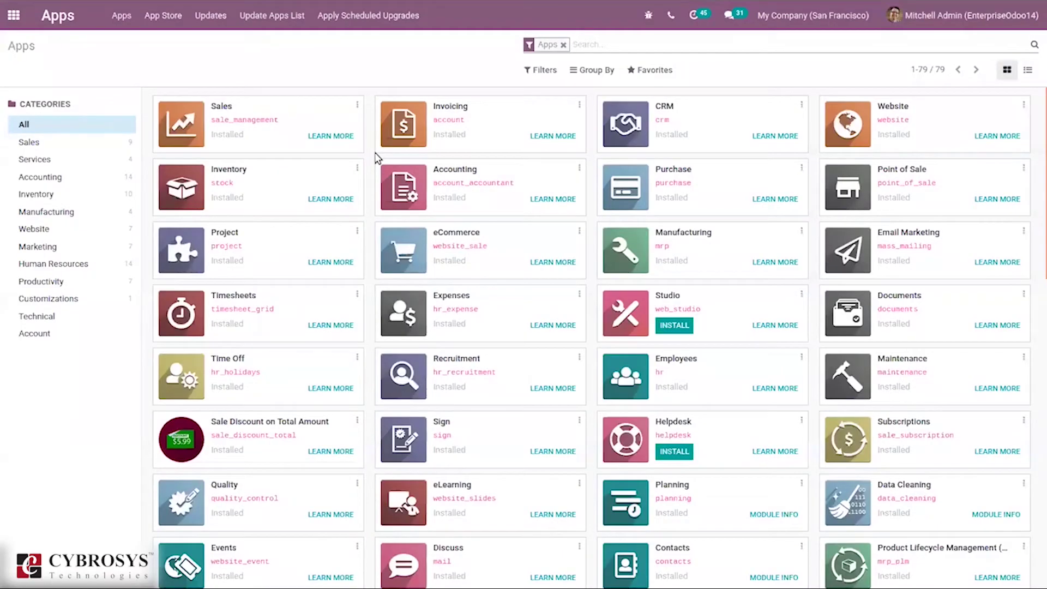
text(sig)
key(Return)
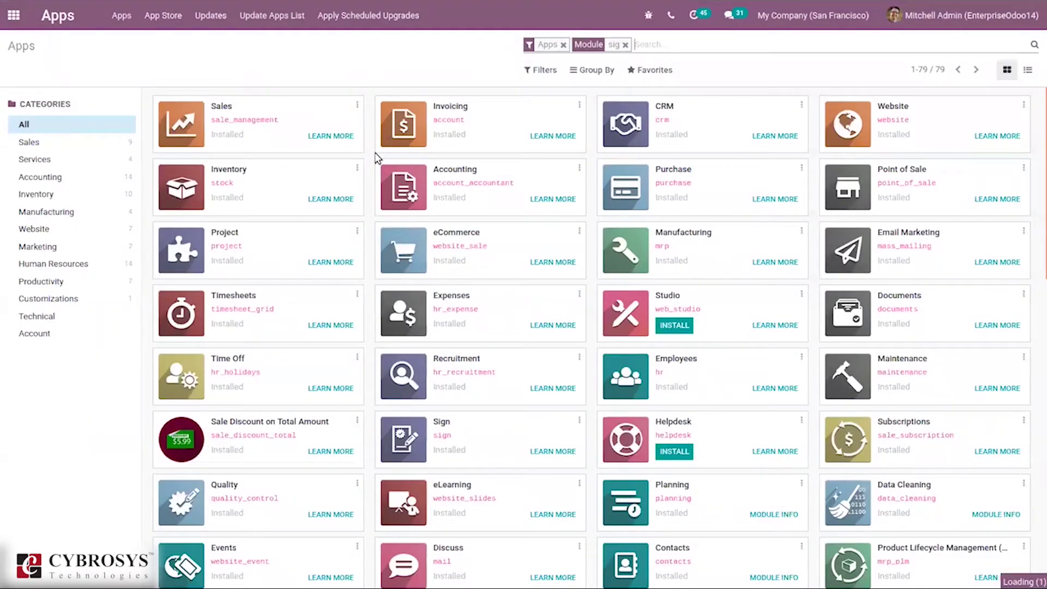
Open the Sign app and remove the My Favorites filter from the templates dashboard.
click(18, 13)
click(661, 240)
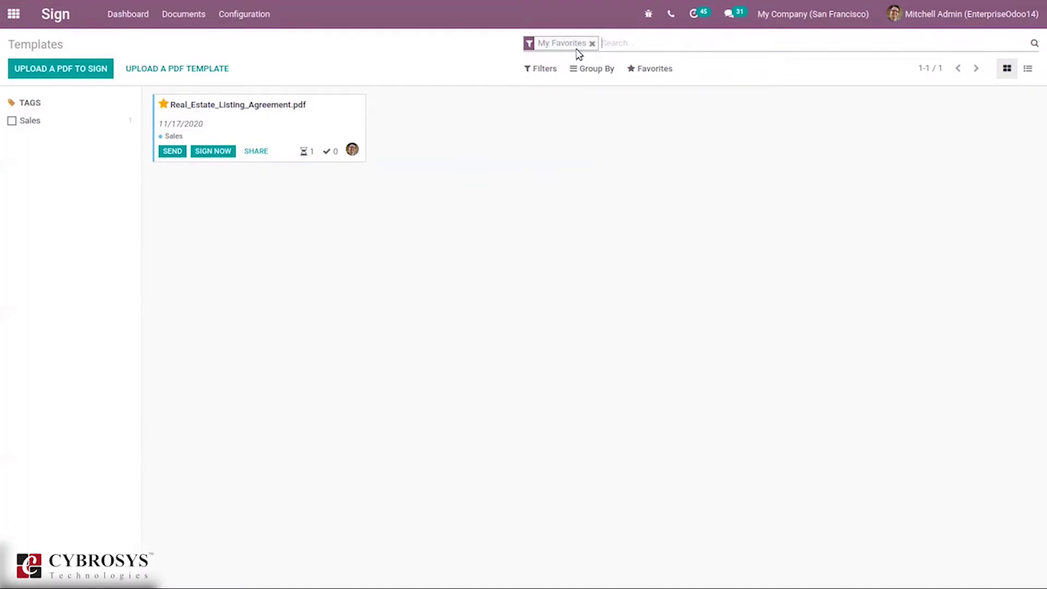
click(593, 43)
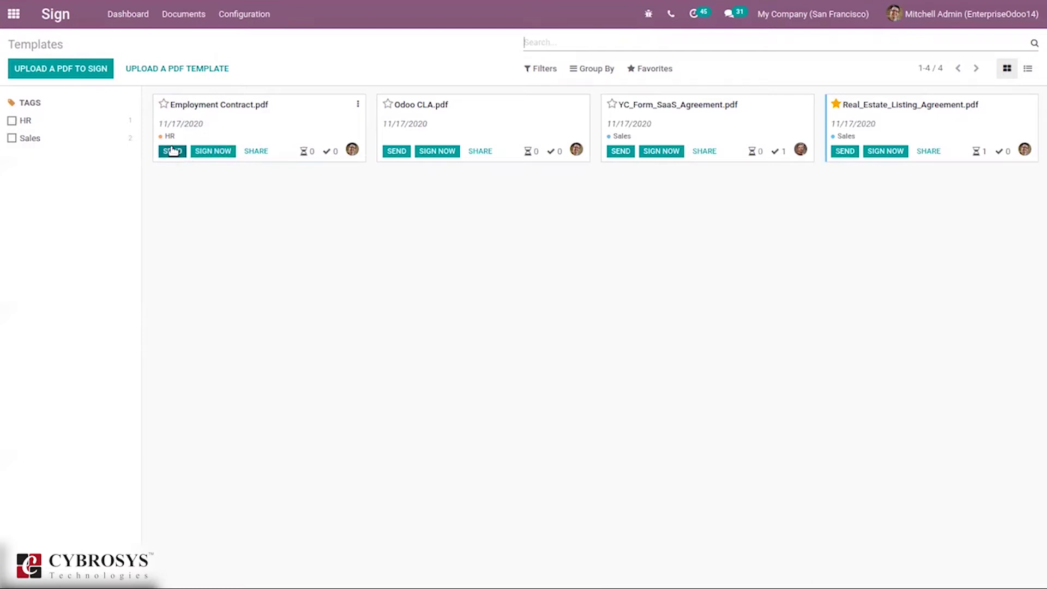
Filter the templates by the HR and Sales tags and clear both tag filters again.
click(12, 121)
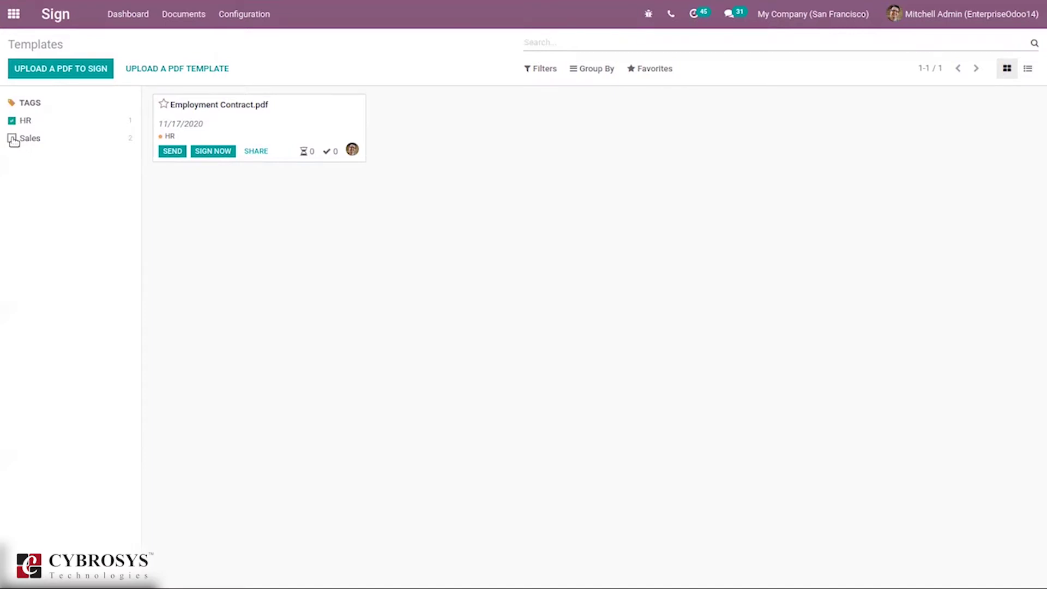
click(12, 139)
click(12, 122)
click(12, 138)
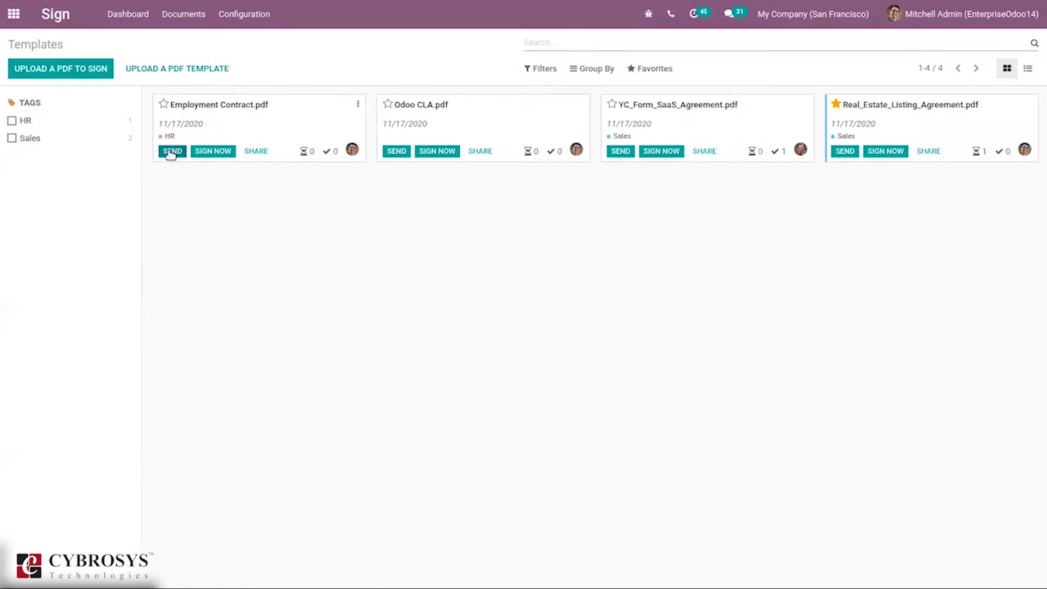
View the Send and Sign Now signature request forms for Employment Contract.pdf, cancelling each without submitting.
click(171, 153)
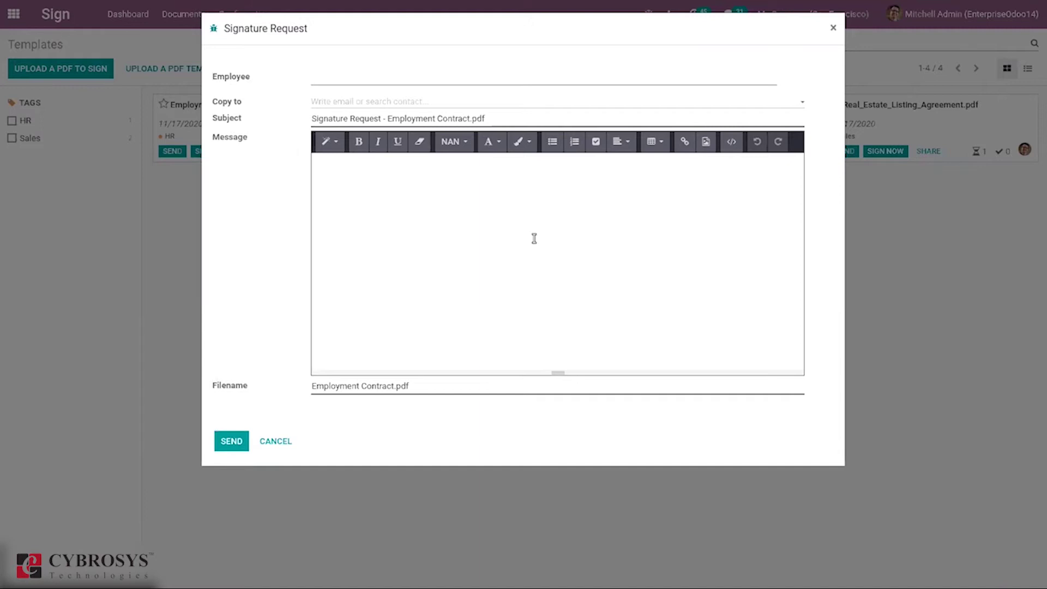
click(274, 443)
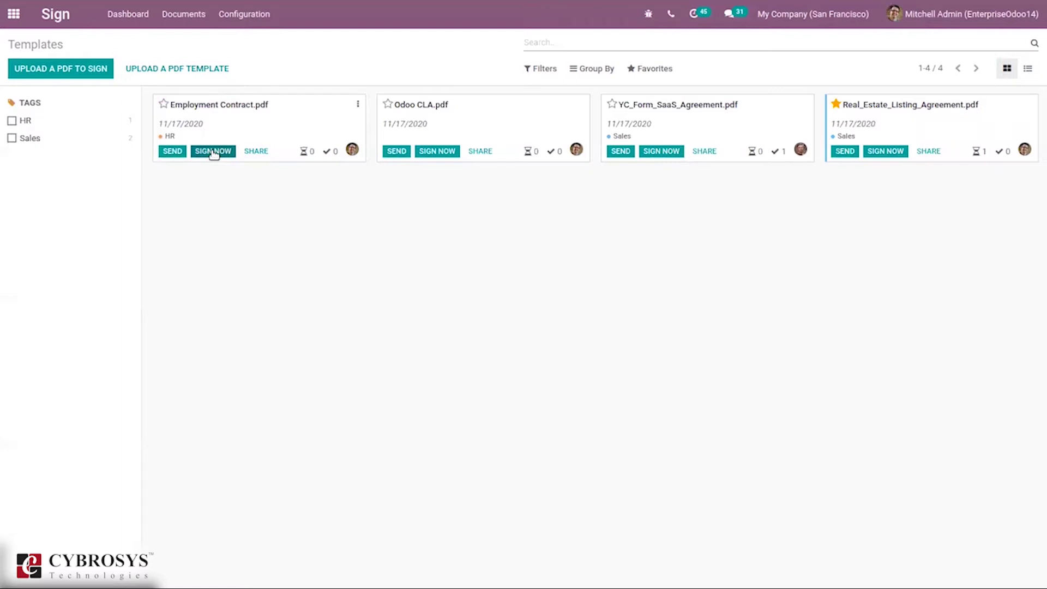
click(213, 152)
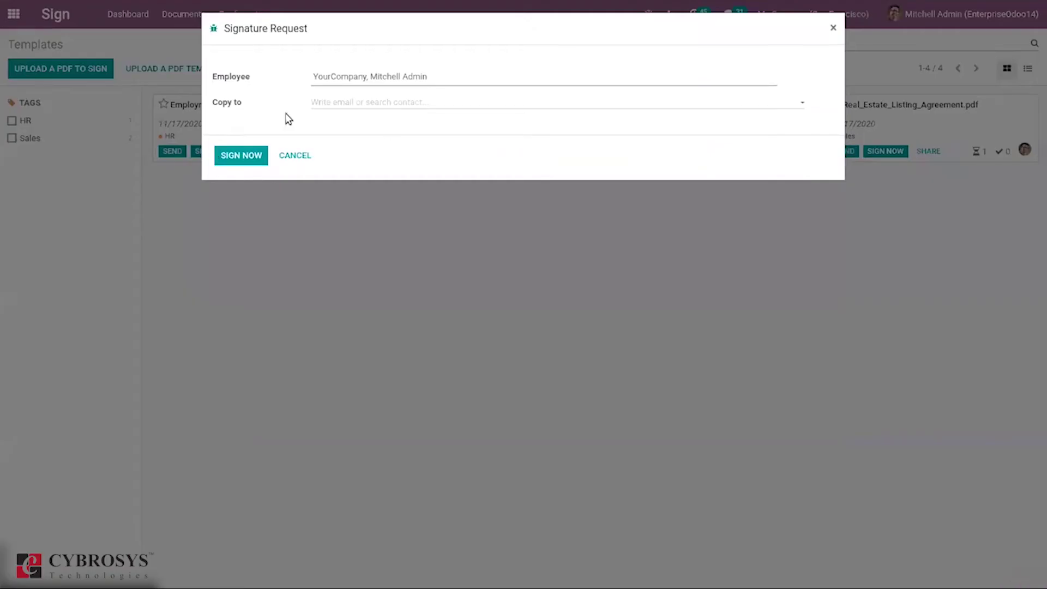
click(295, 157)
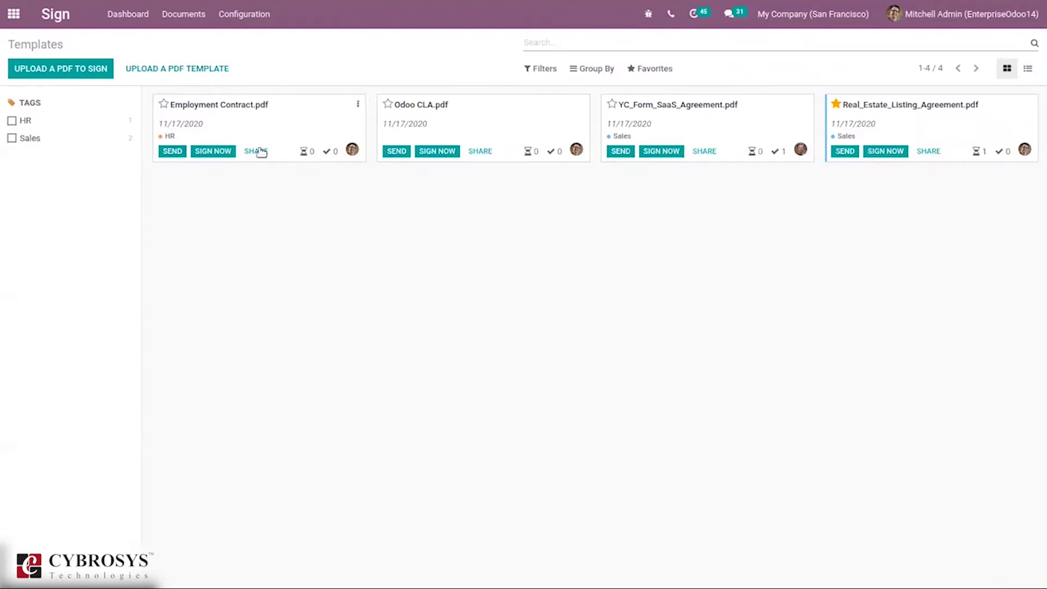
View the share link for Employment Contract.pdf, close it, and check the signature status counters and responsible user on the template cards.
click(253, 152)
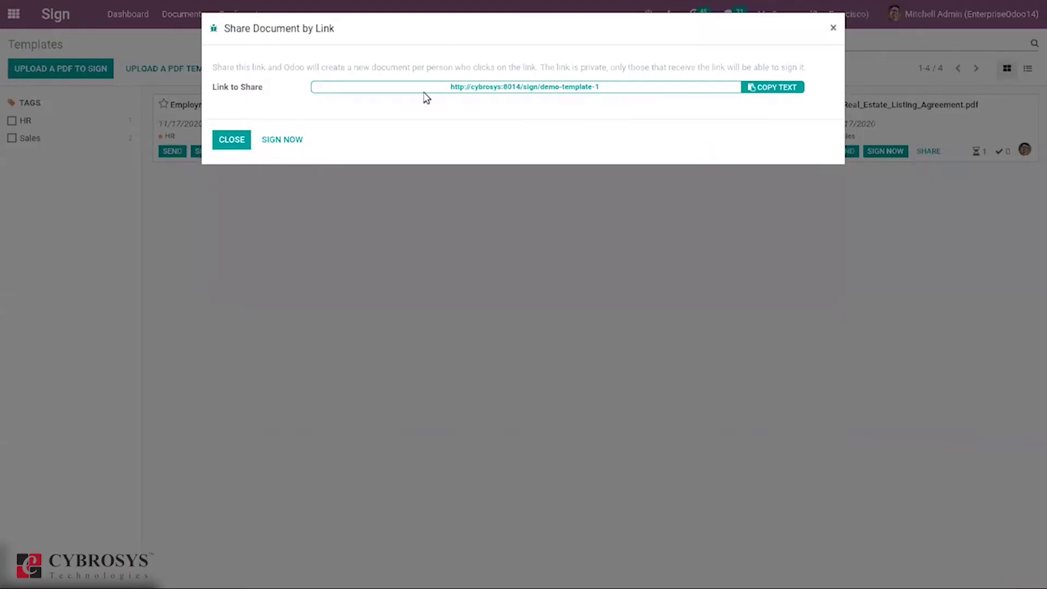
click(221, 140)
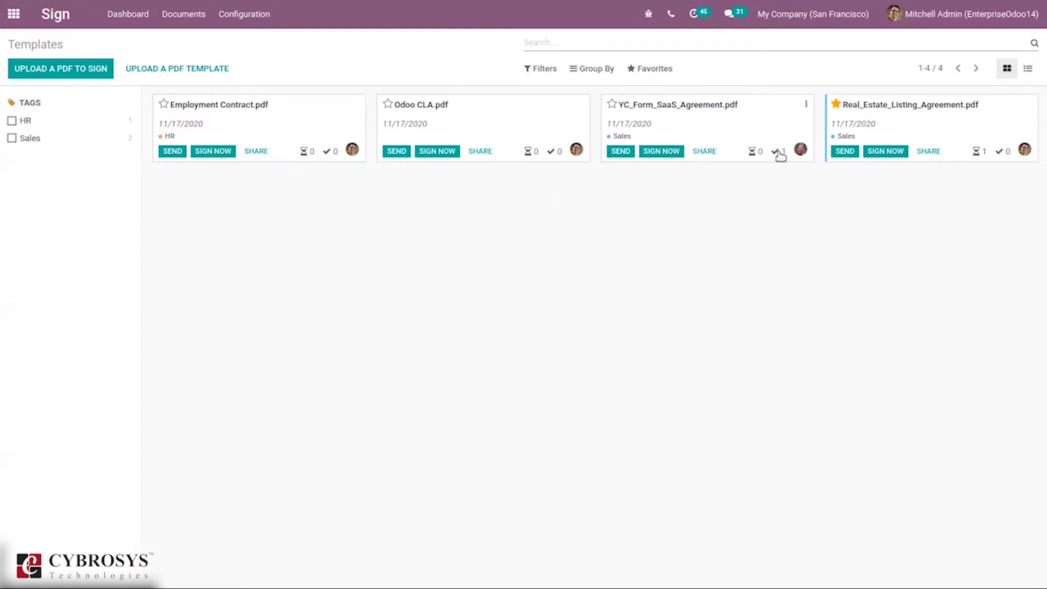
mouse_move(779, 156)
mouse_move(355, 153)
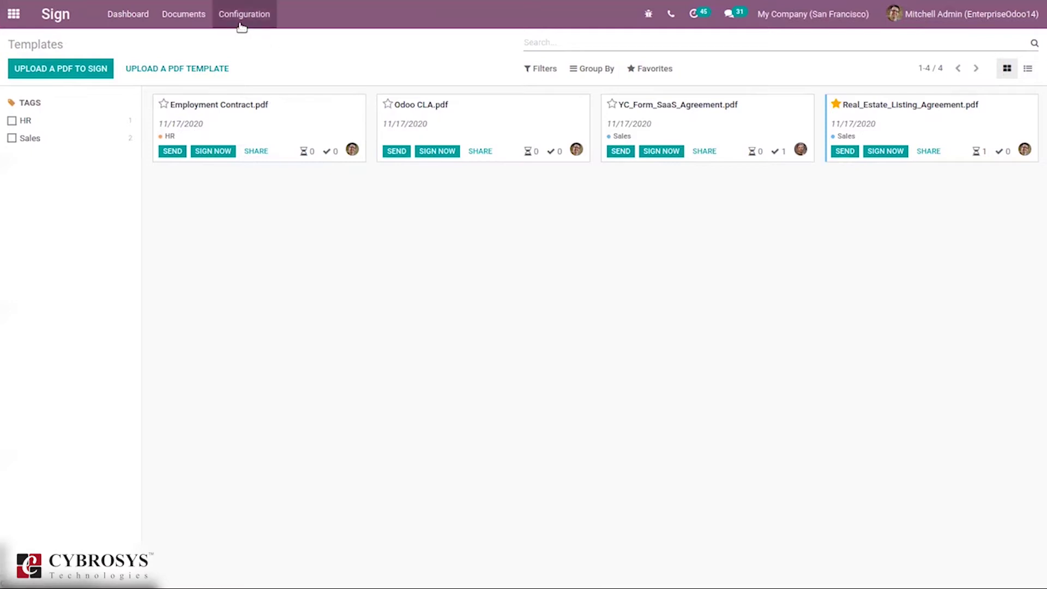
Examine the signature field types and the Type options on a blank field type form, and return to the list without saving.
click(242, 21)
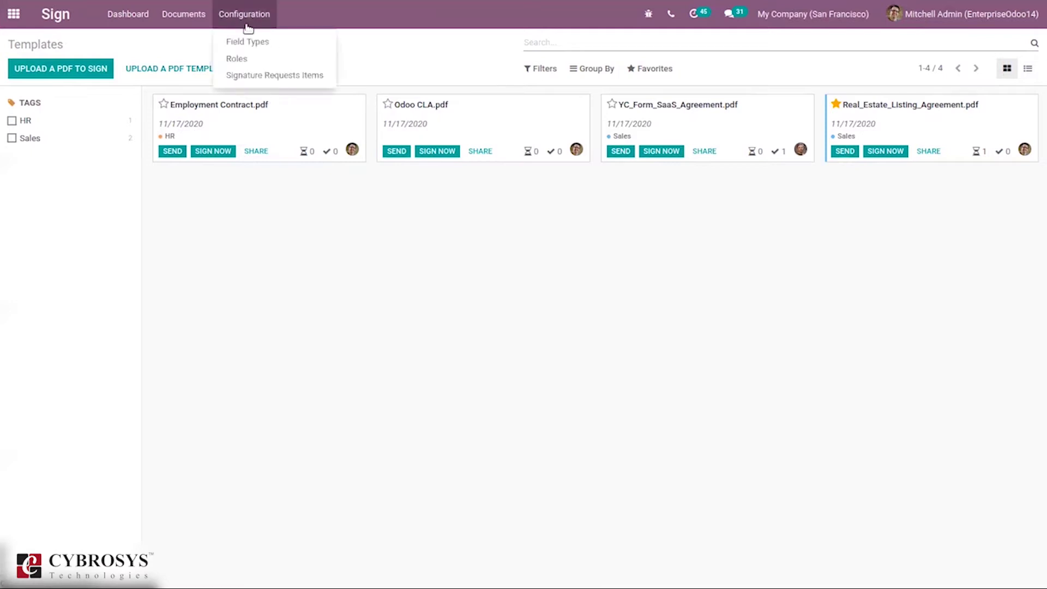
click(266, 43)
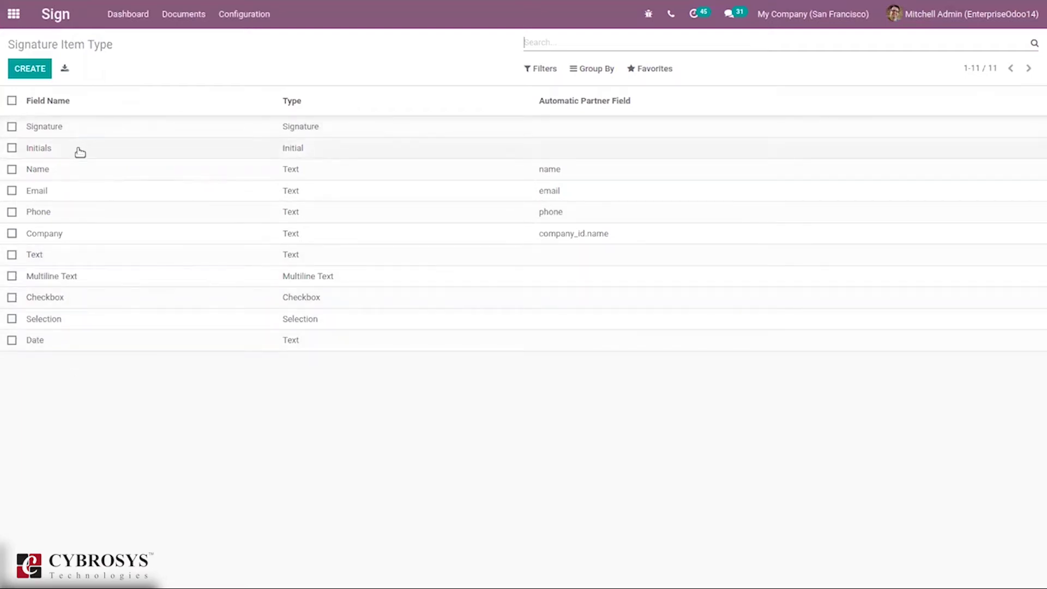
click(28, 70)
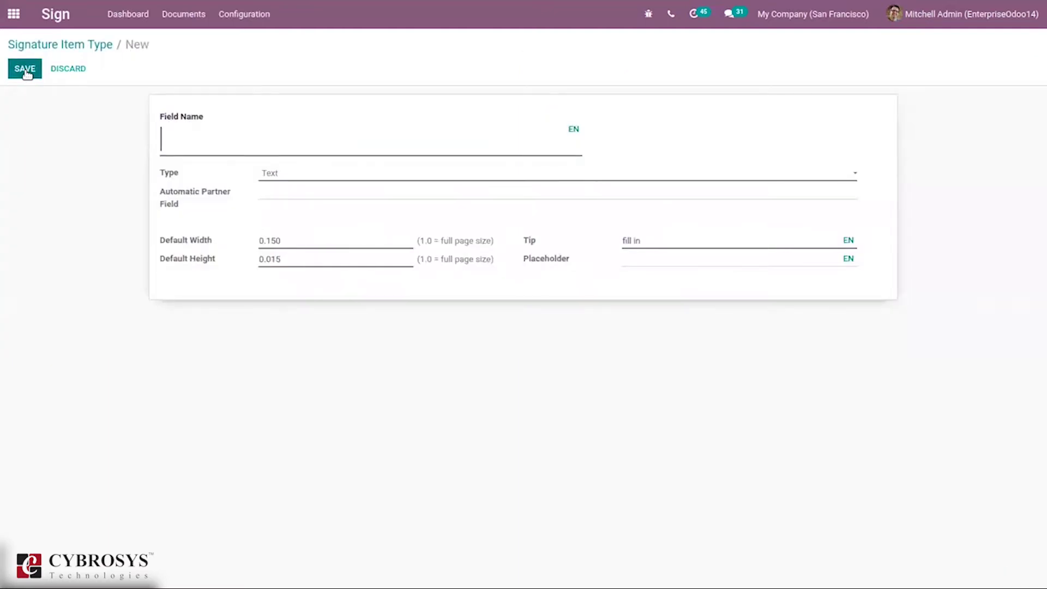
click(290, 180)
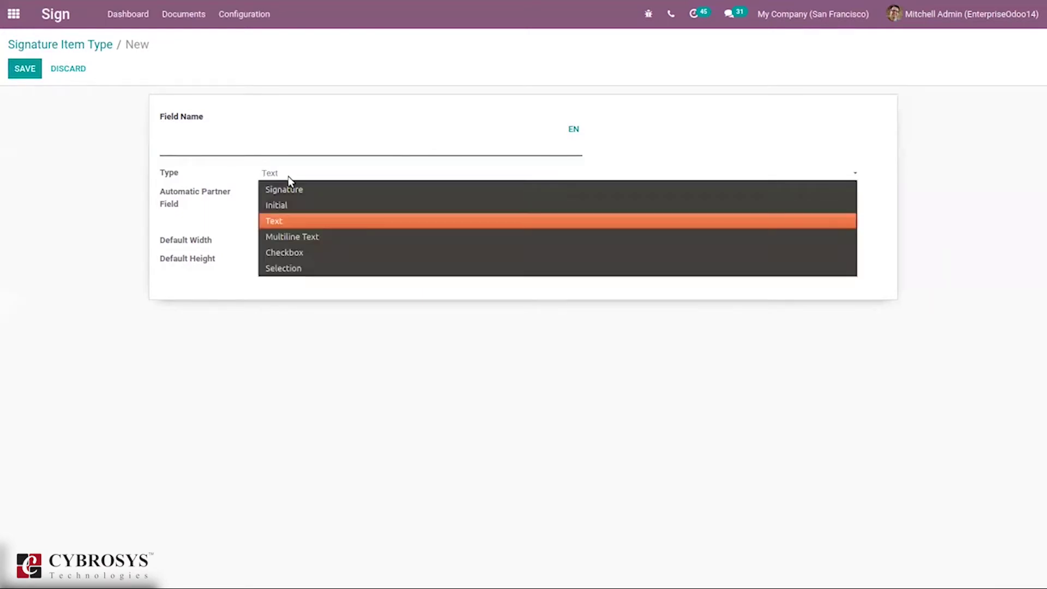
click(213, 181)
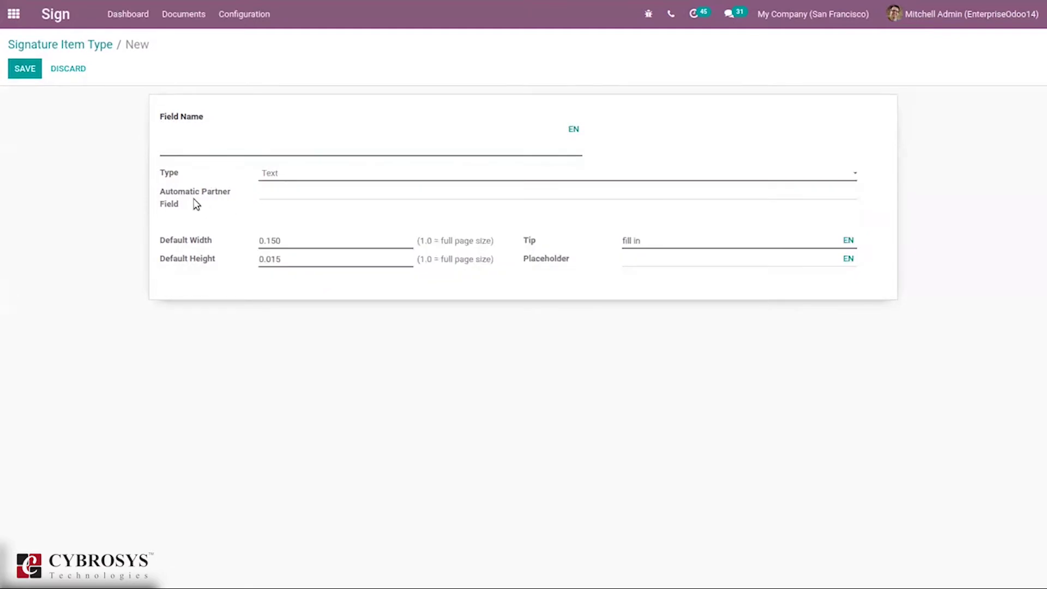
mouse_move(196, 204)
click(62, 46)
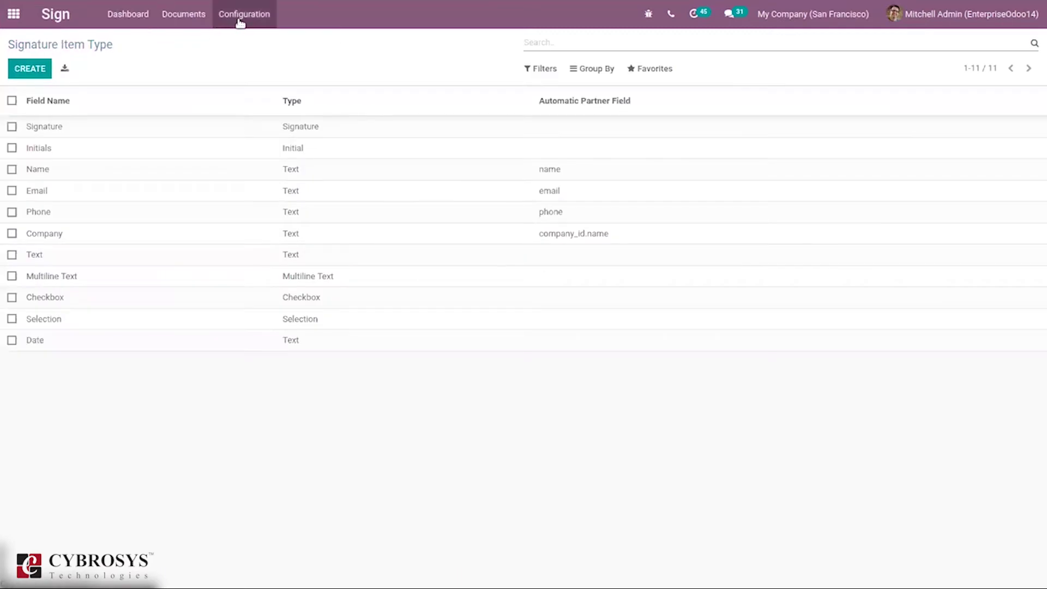
Open the signature roles list and start a blank role entry to view its fields.
click(241, 16)
click(256, 58)
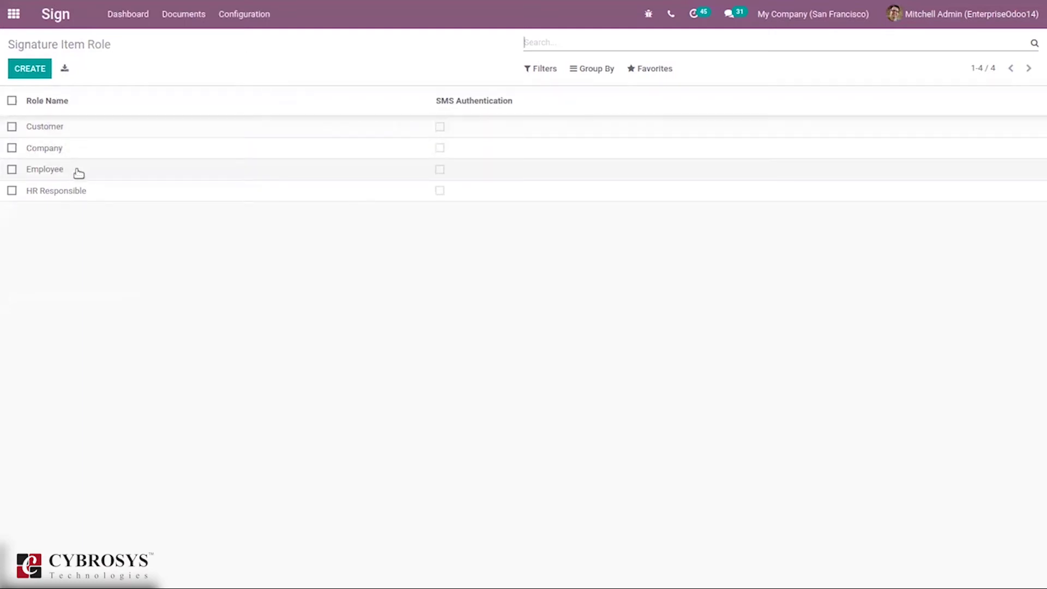
click(35, 71)
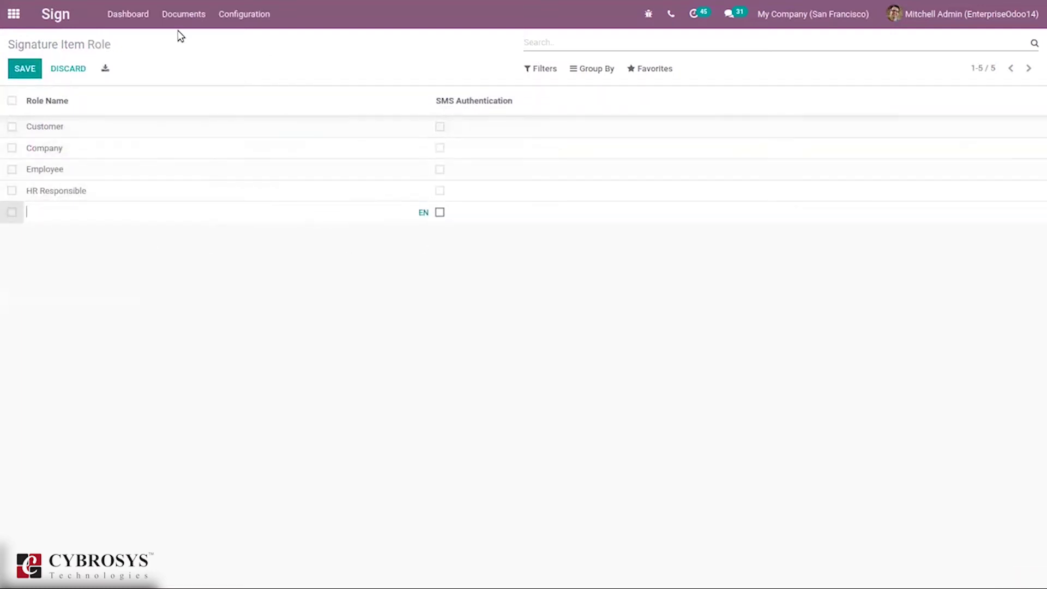
Open the signature request items, view the record in the To Sign state, and return to the list.
click(245, 21)
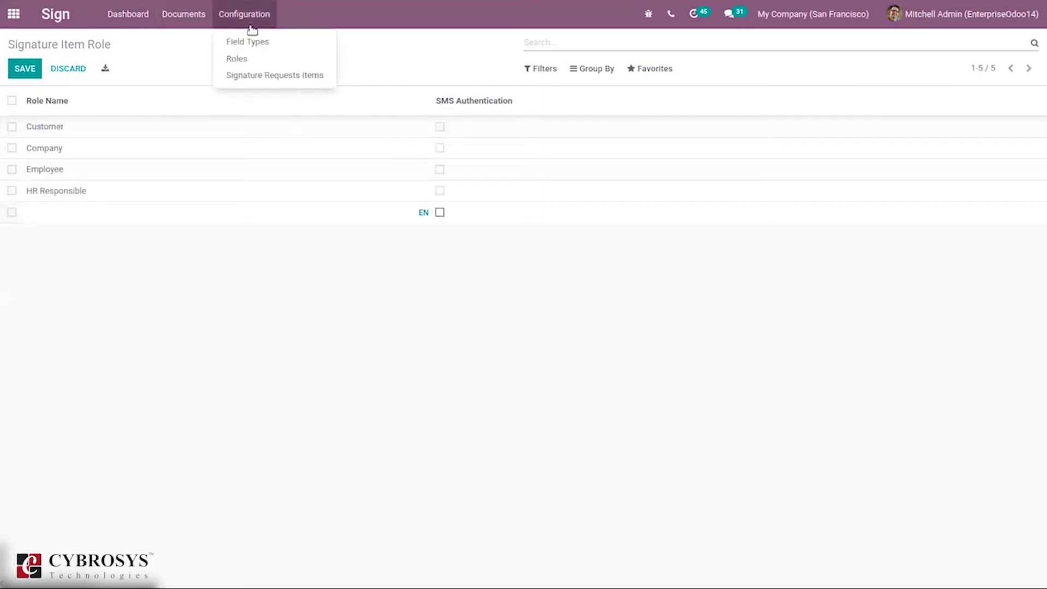
click(289, 77)
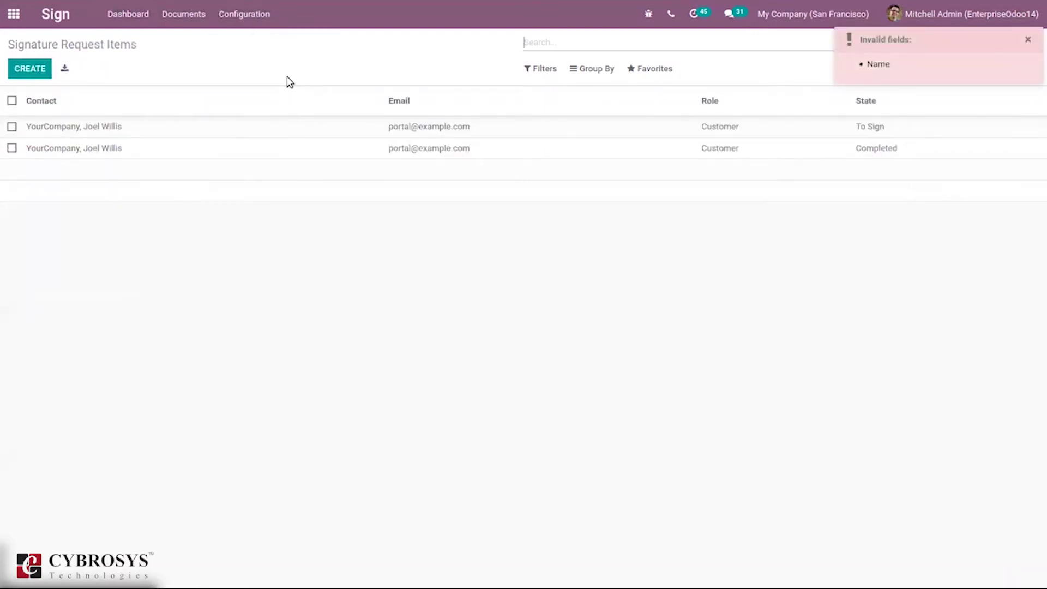
click(854, 135)
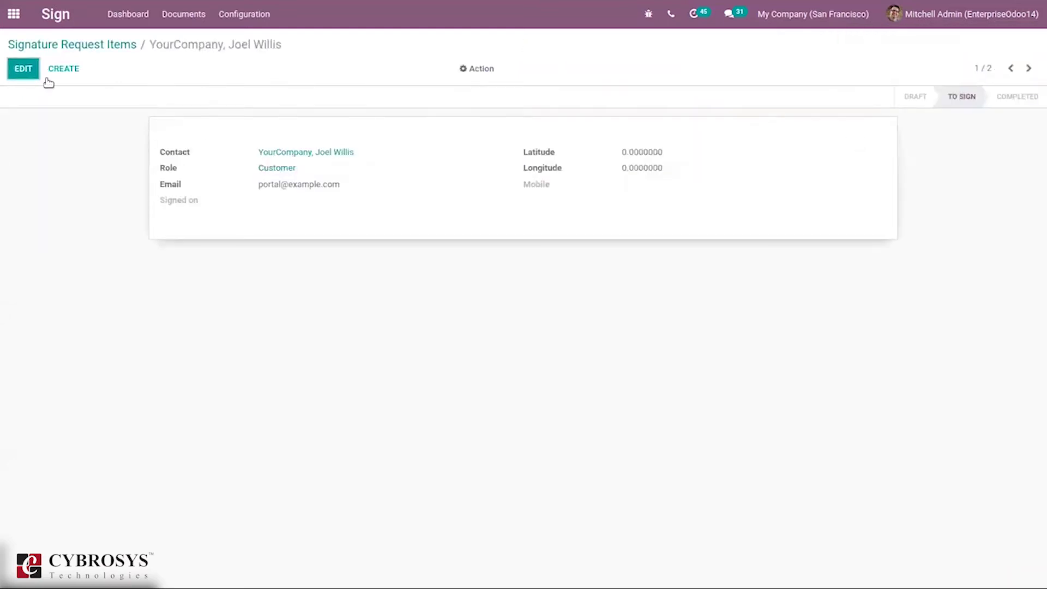
click(80, 45)
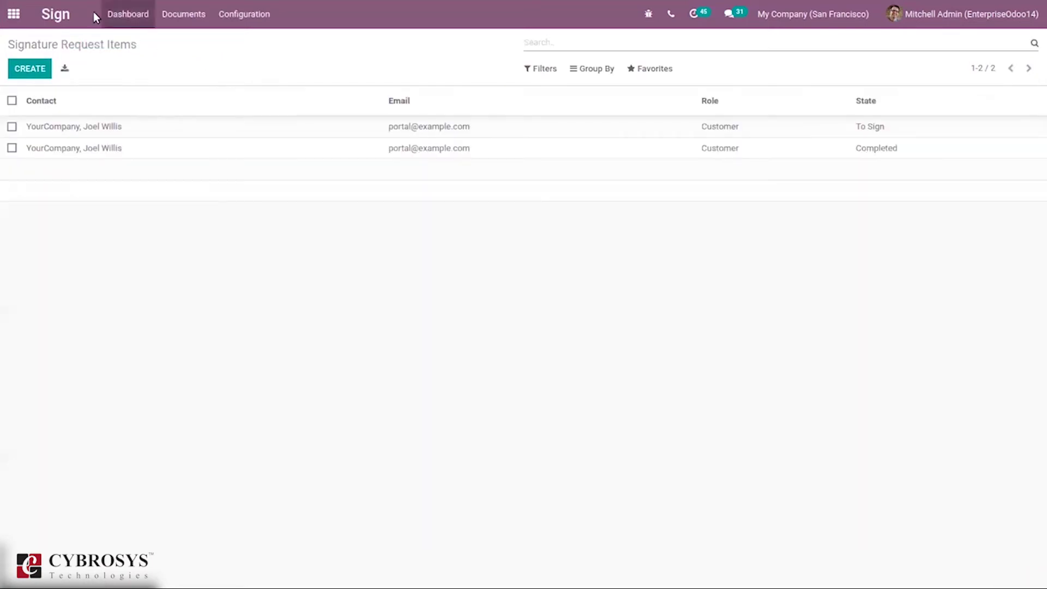
Return to the templates dashboard and open the settings form of Real_Estate_Listing_Agreement.pdf.
click(131, 16)
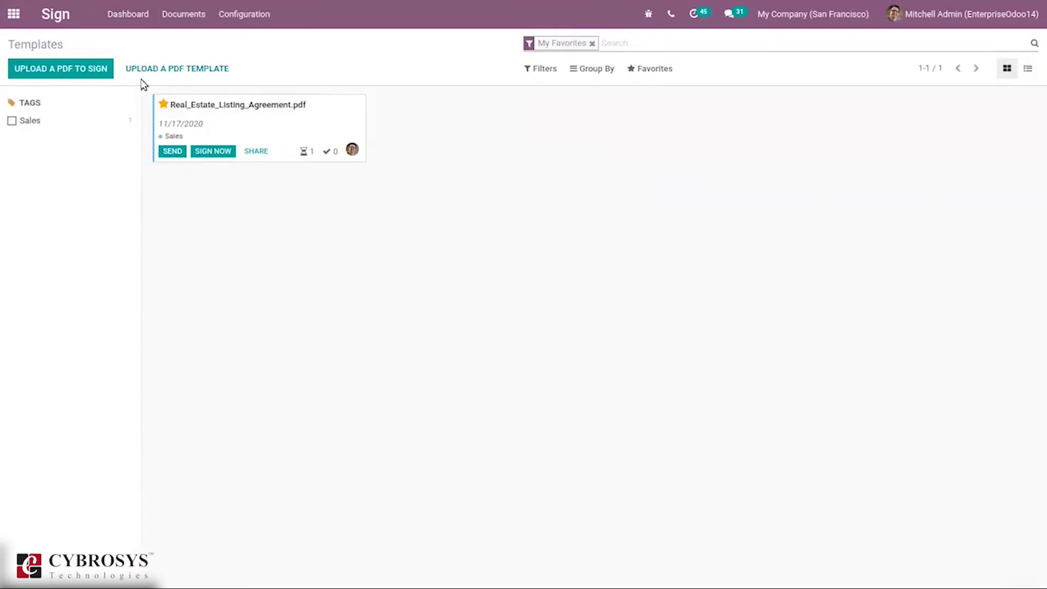
click(358, 103)
click(383, 127)
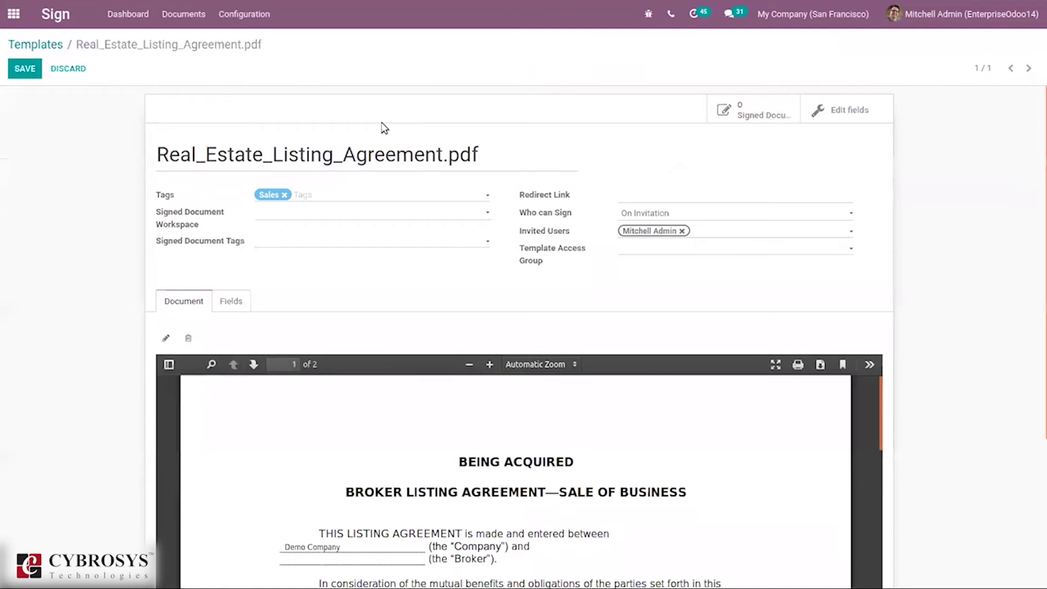
Examine the template's signed document workspace, Who can Sign options, invited users and template access group settings.
click(197, 219)
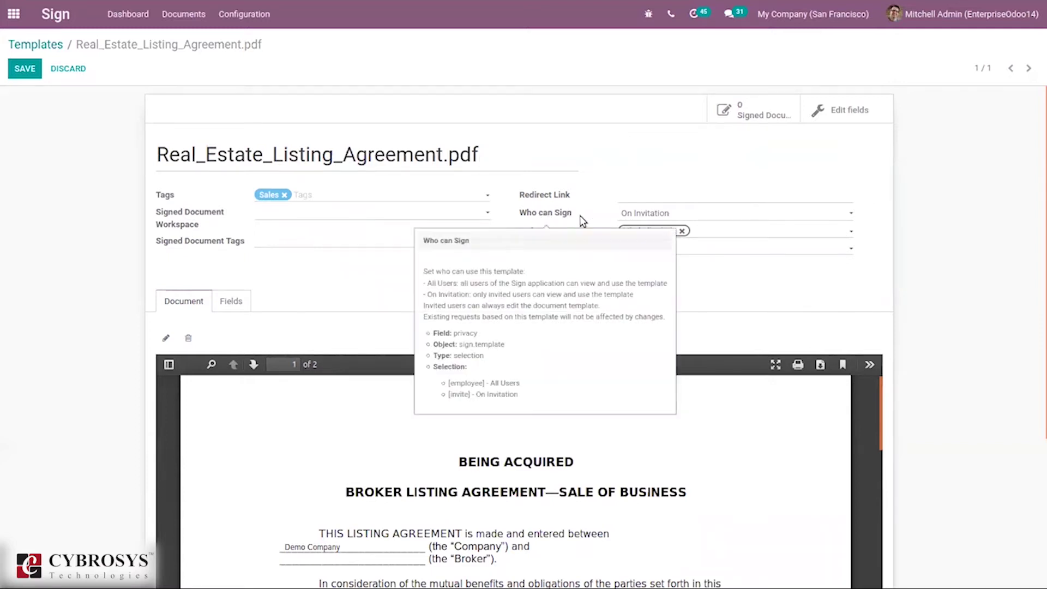
click(628, 213)
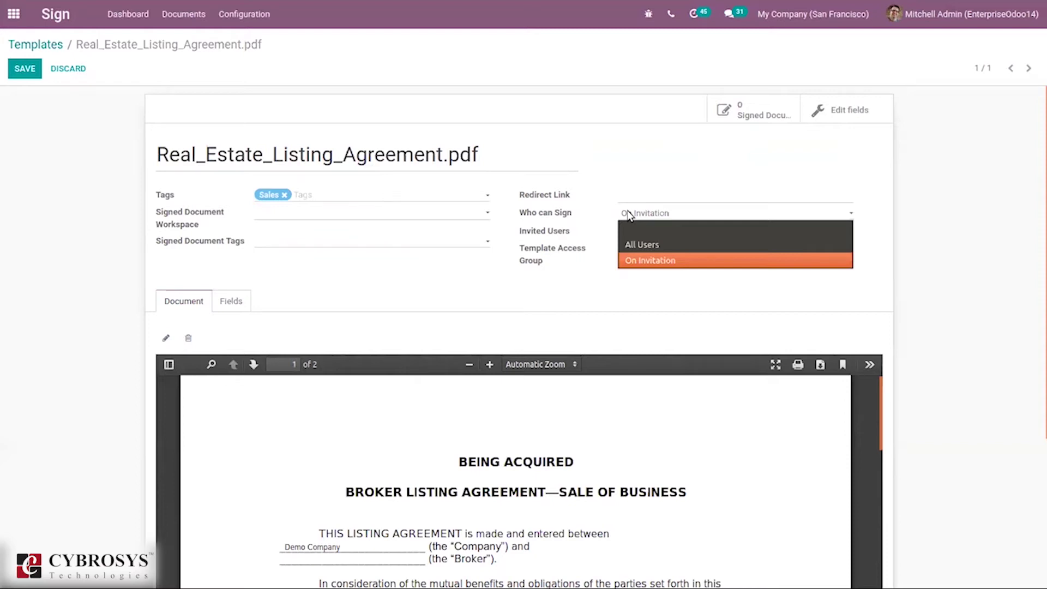
click(588, 211)
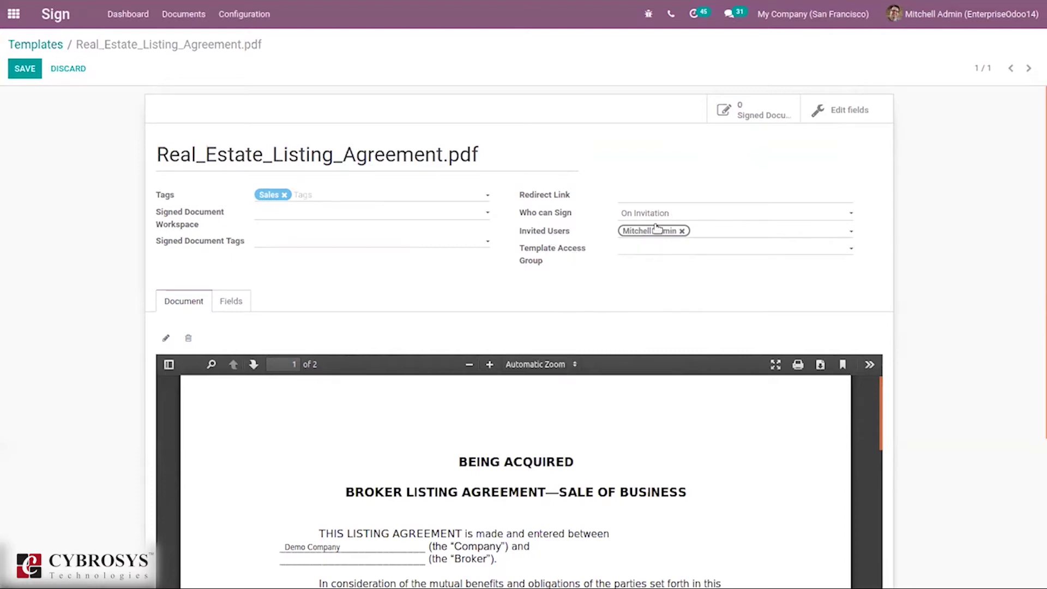
mouse_move(551, 251)
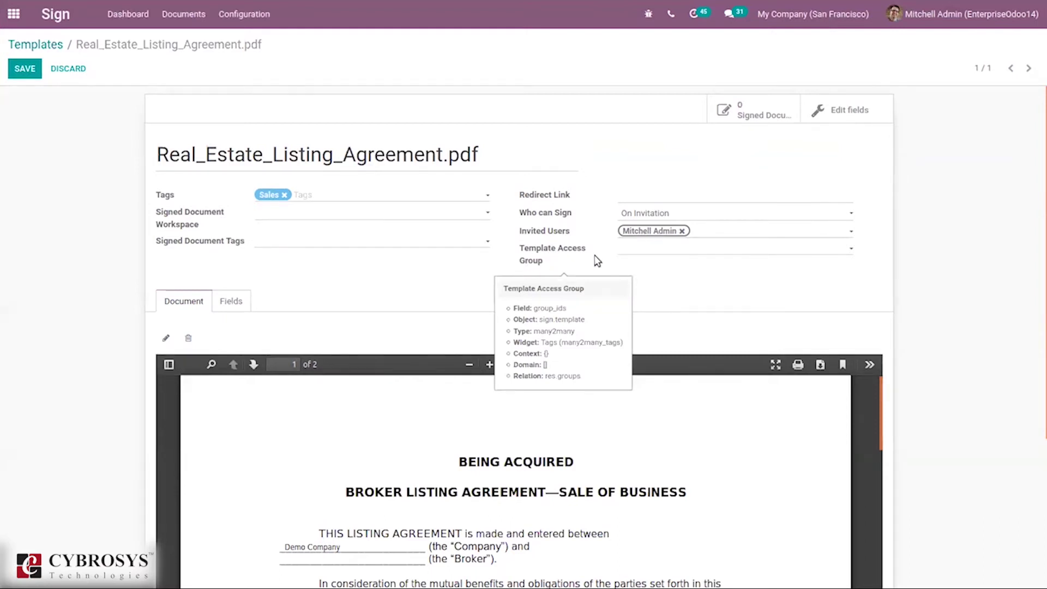
Review the template's document preview and its list of signature fields.
drag(1039, 252, 1039, 374)
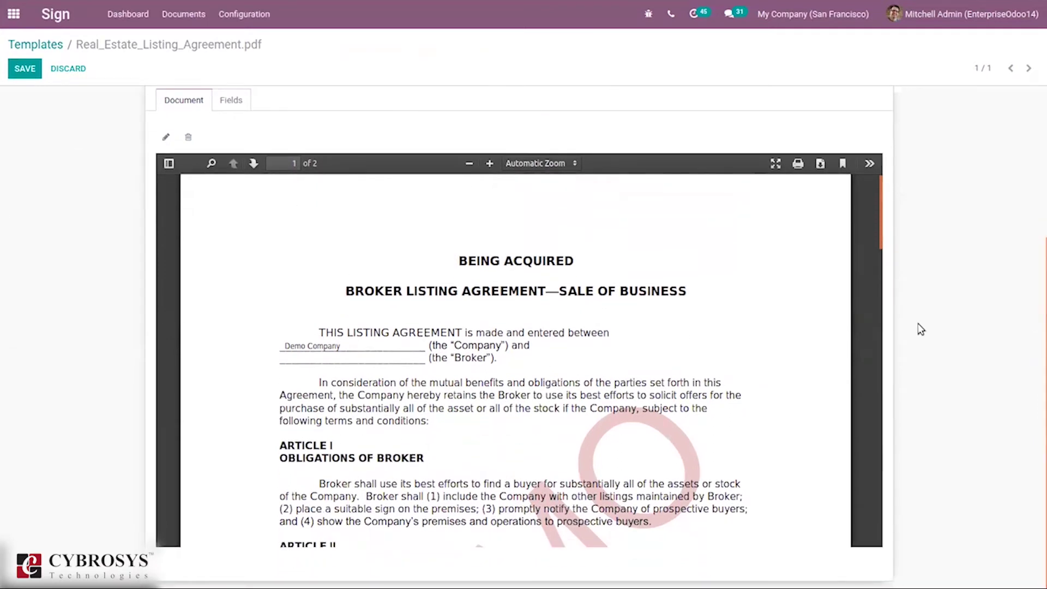
drag(1040, 339, 1039, 169)
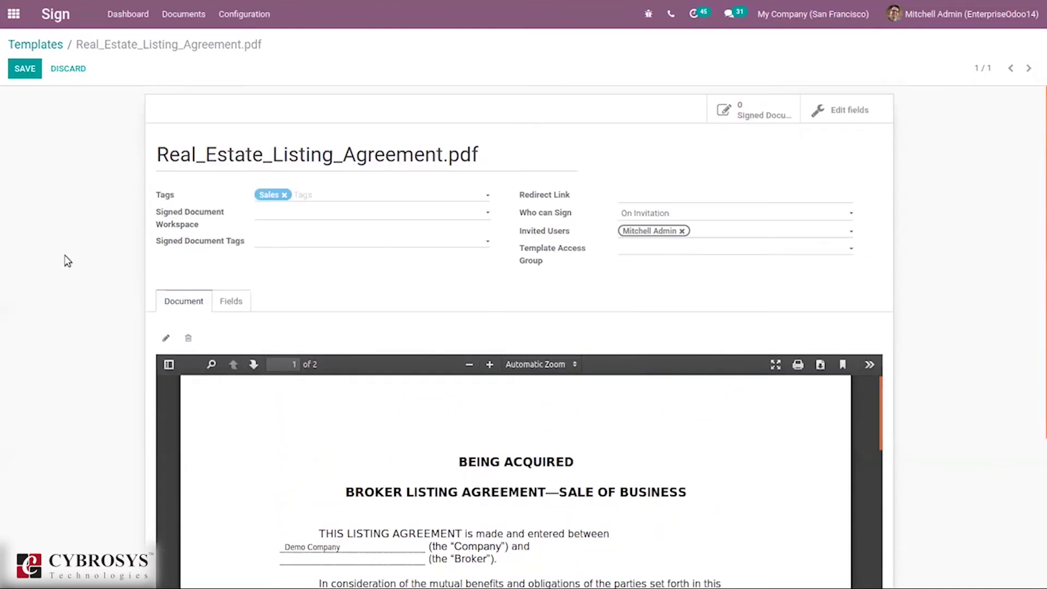
click(235, 300)
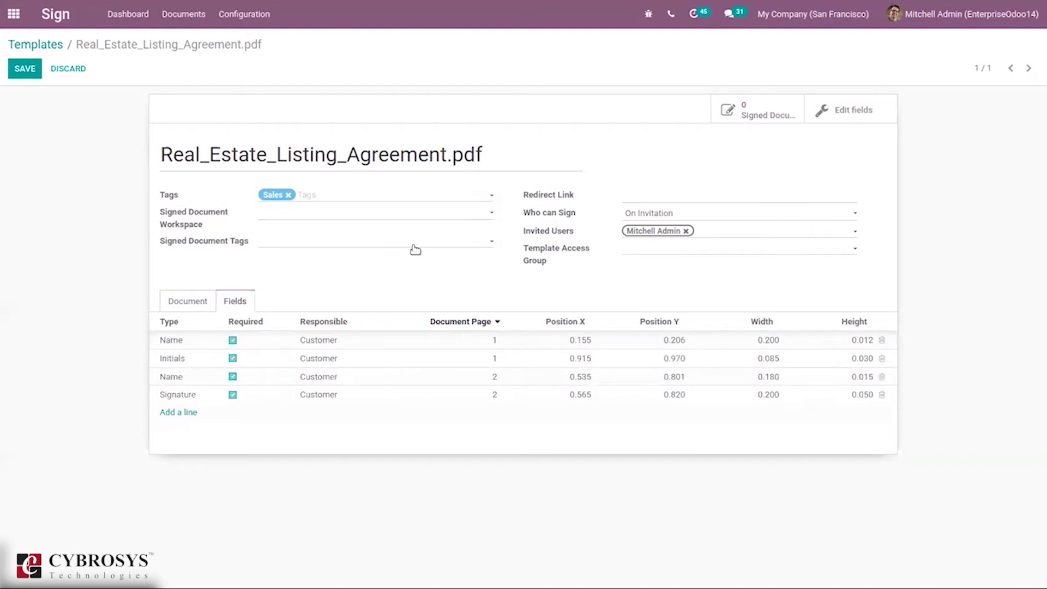
Review the template's document preview, signature fields list and field editor, and return to the templates dashboard.
click(171, 302)
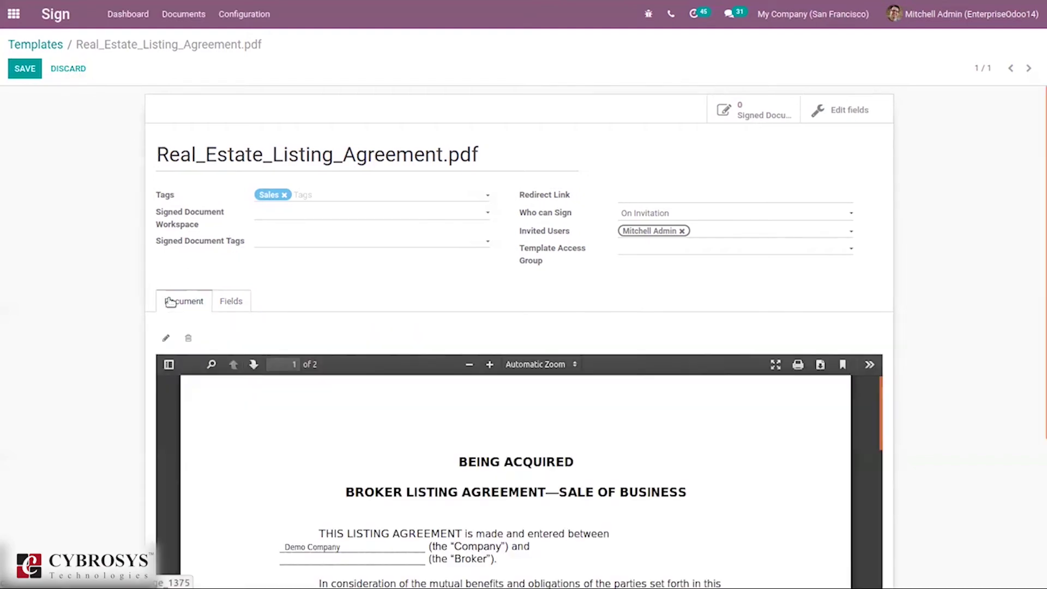
click(236, 300)
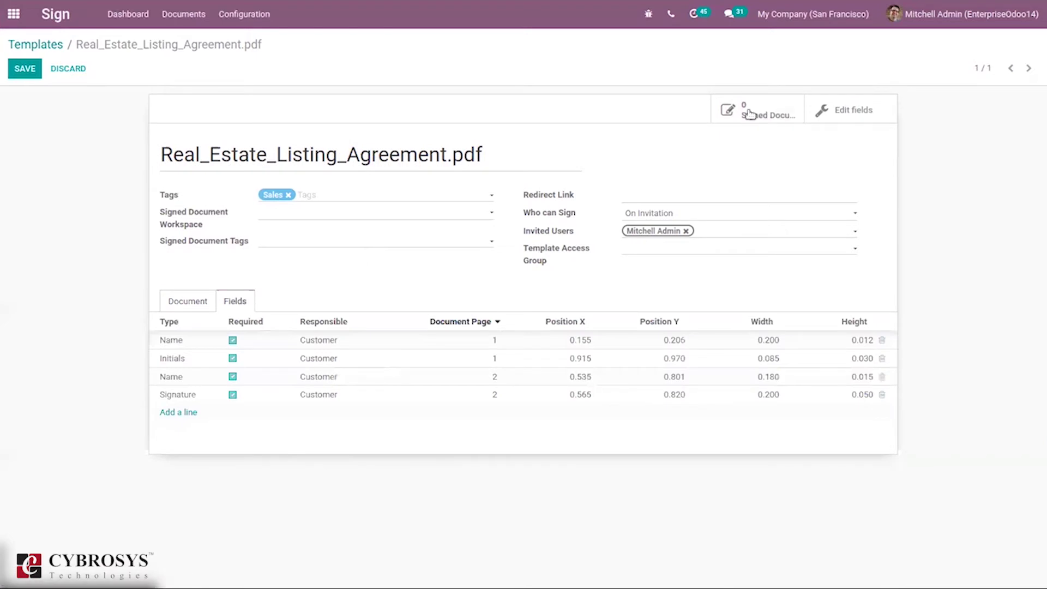
click(854, 116)
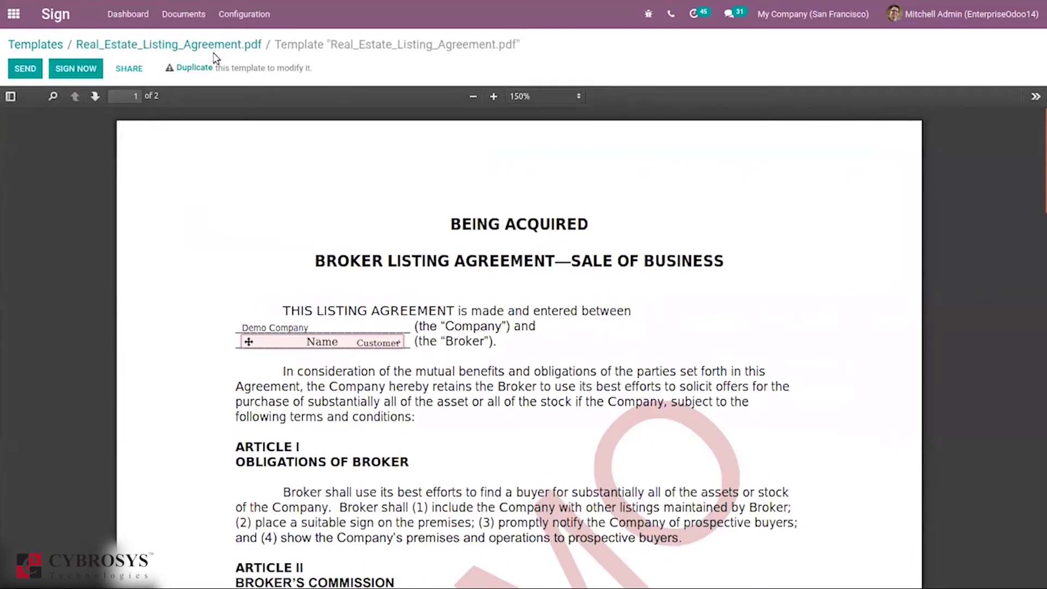
click(82, 43)
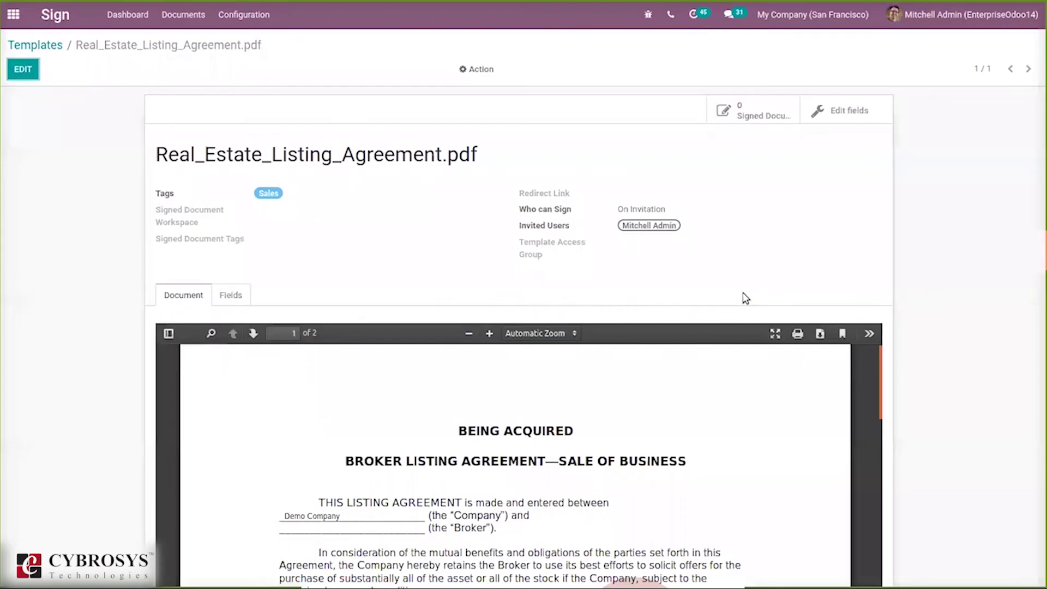
click(49, 45)
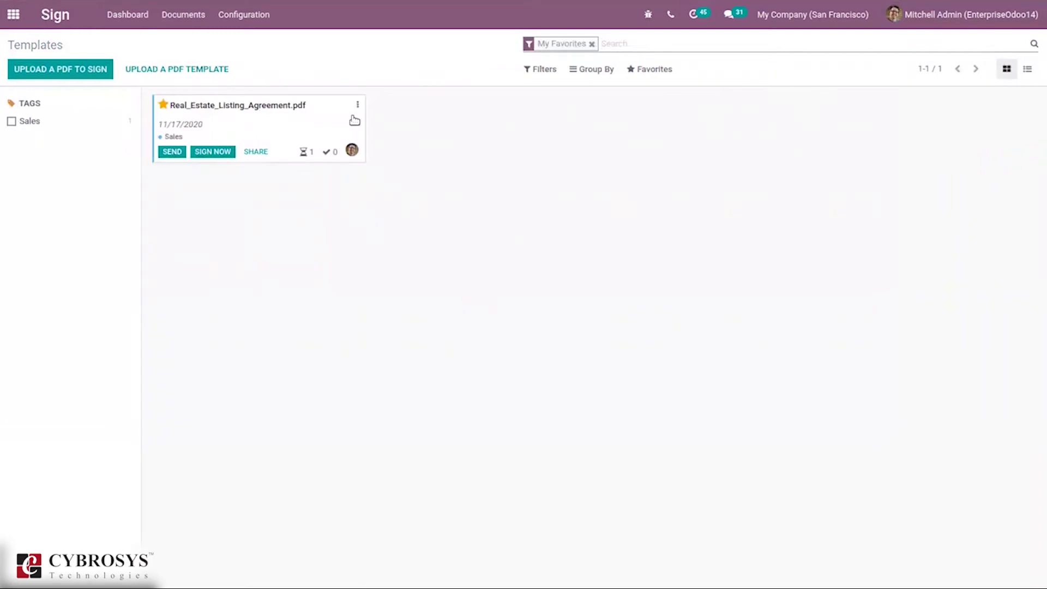
View Real_Estate_Listing_Agreement.pdf in template modification mode and return to the templates dashboard.
click(359, 104)
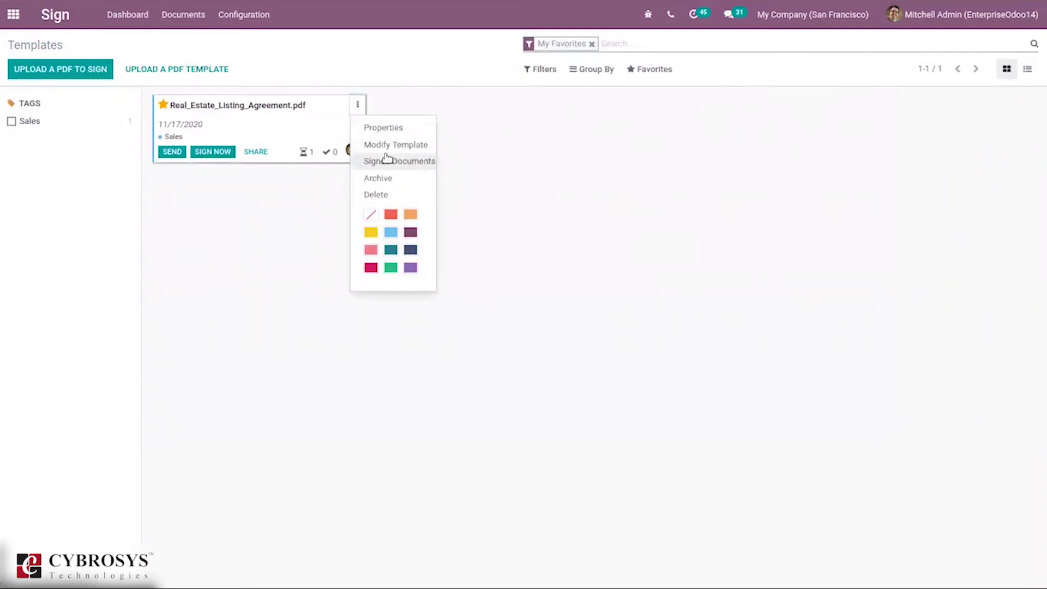
click(383, 145)
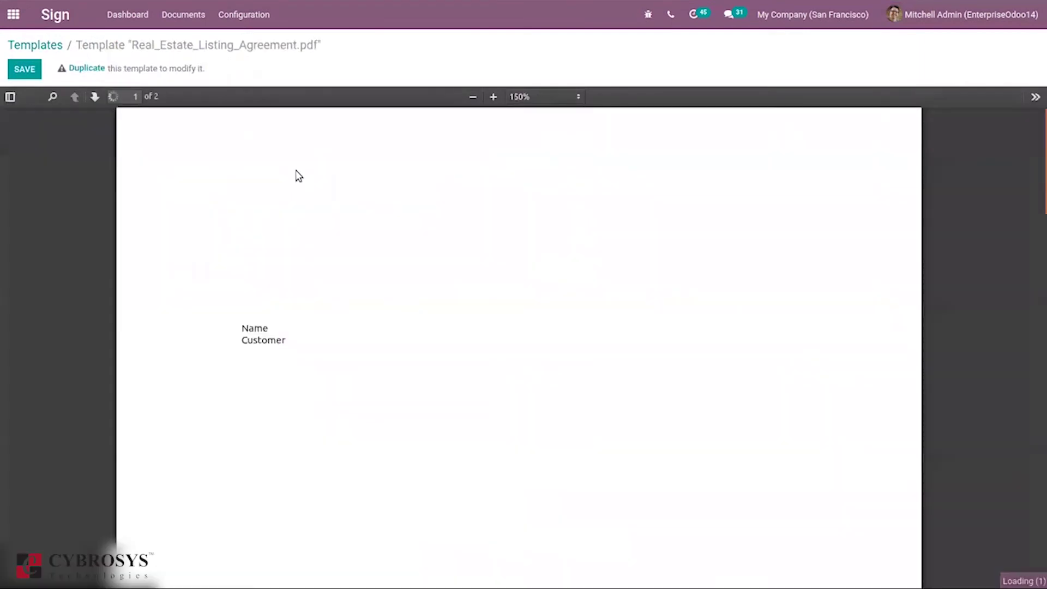
click(42, 45)
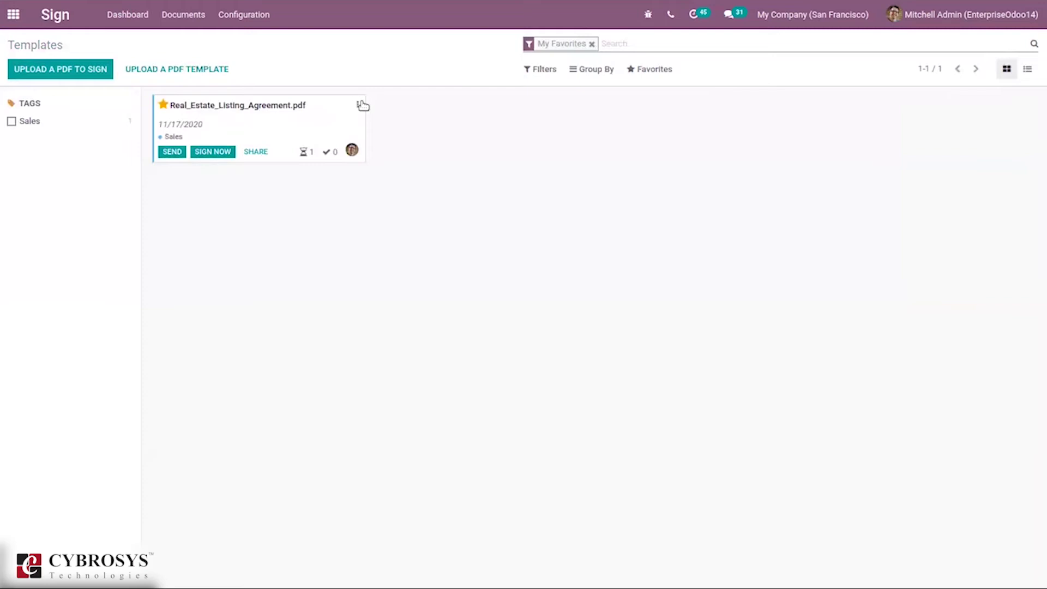
Set the Real_Estate_Listing_Agreement.pdf template card's colour to light blue and review the other available colours.
click(359, 105)
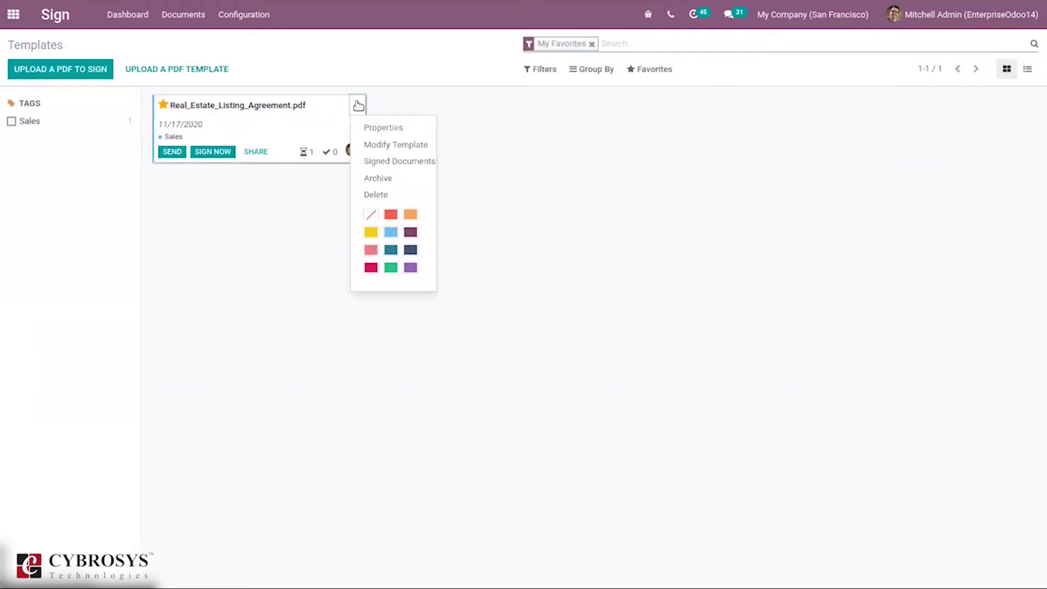
click(391, 232)
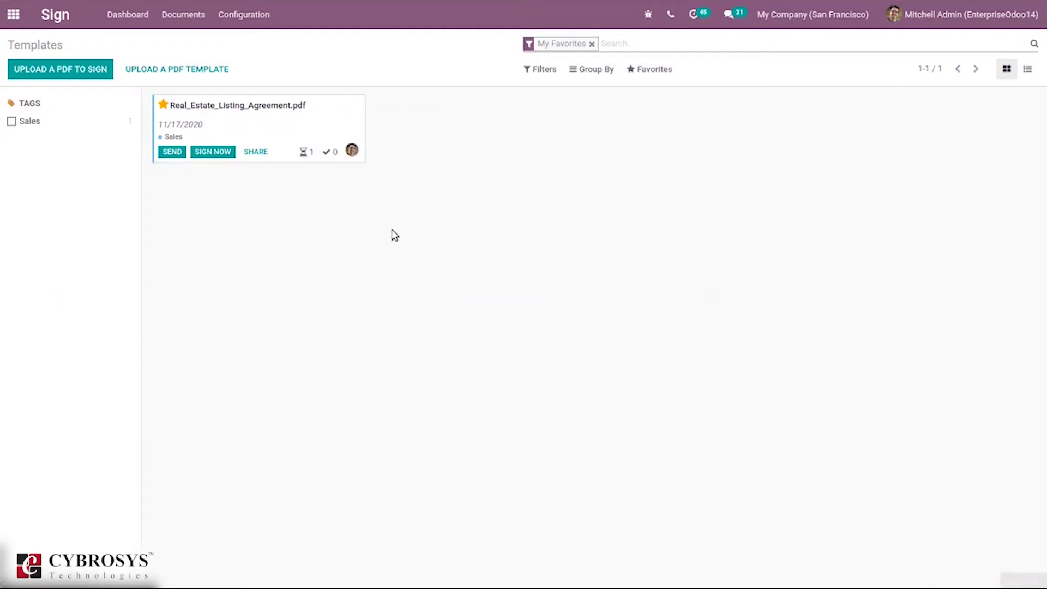
click(361, 104)
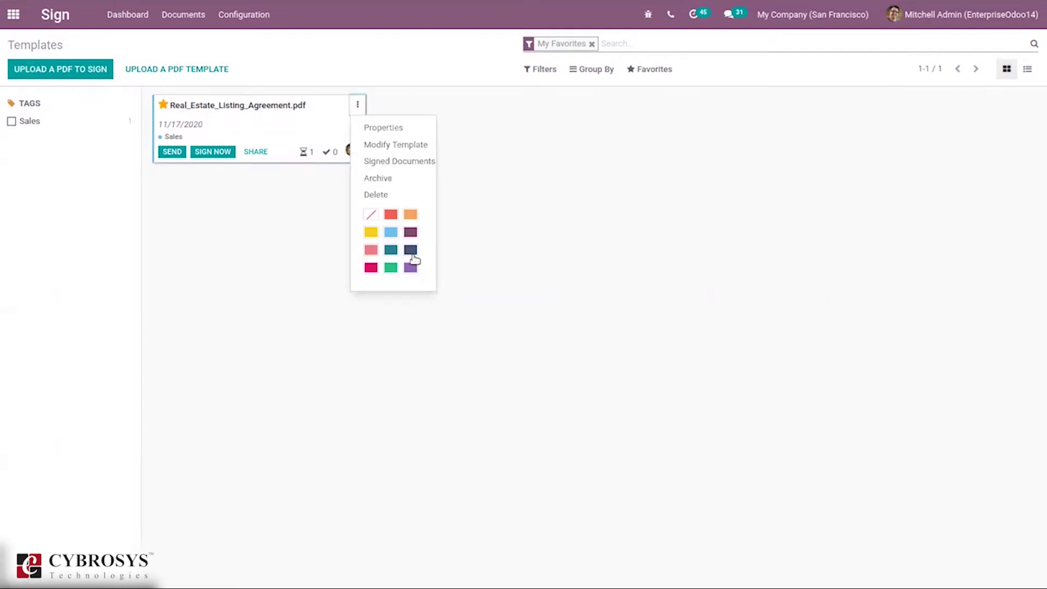
click(413, 263)
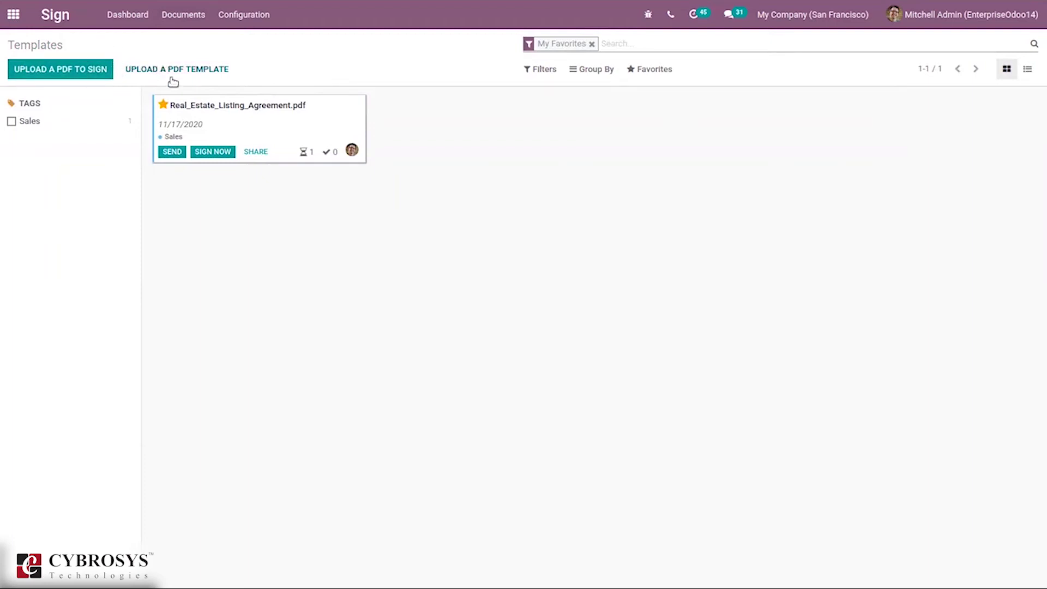
Upload the order PDF from the Downloads folder as a document to sign.
click(72, 71)
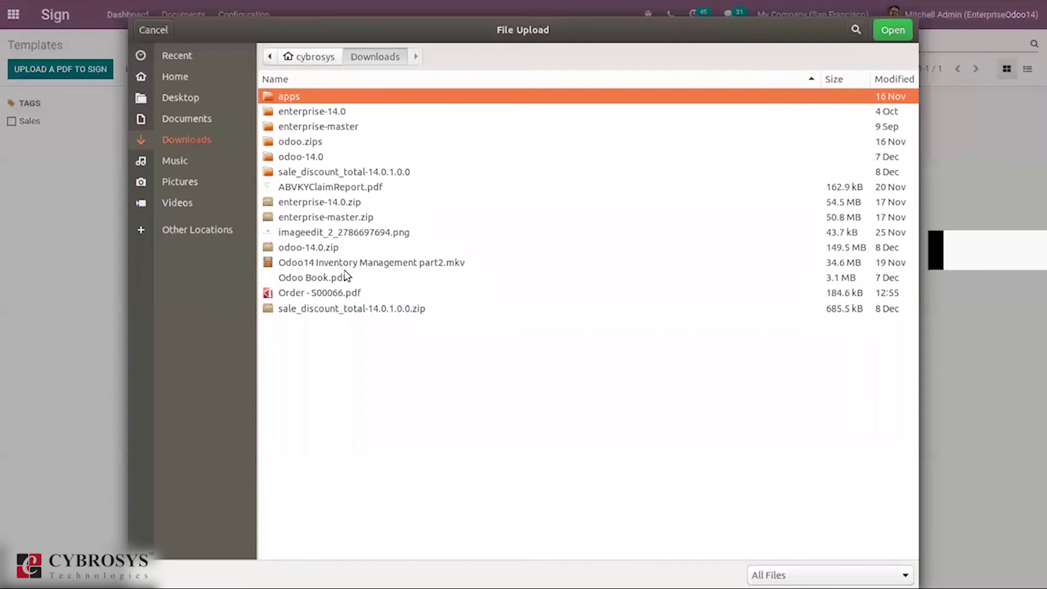
click(320, 295)
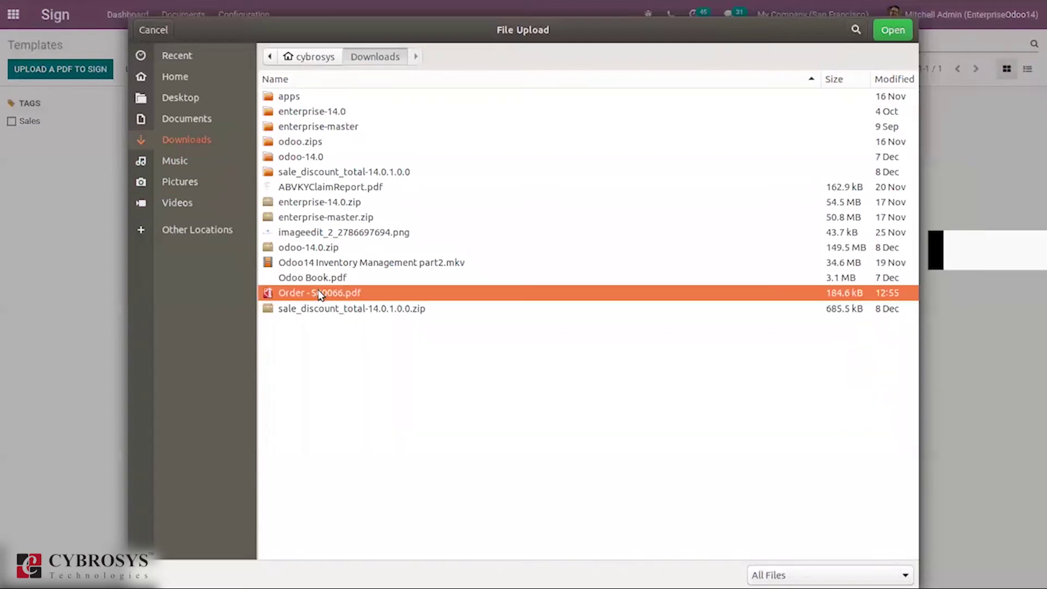
click(887, 32)
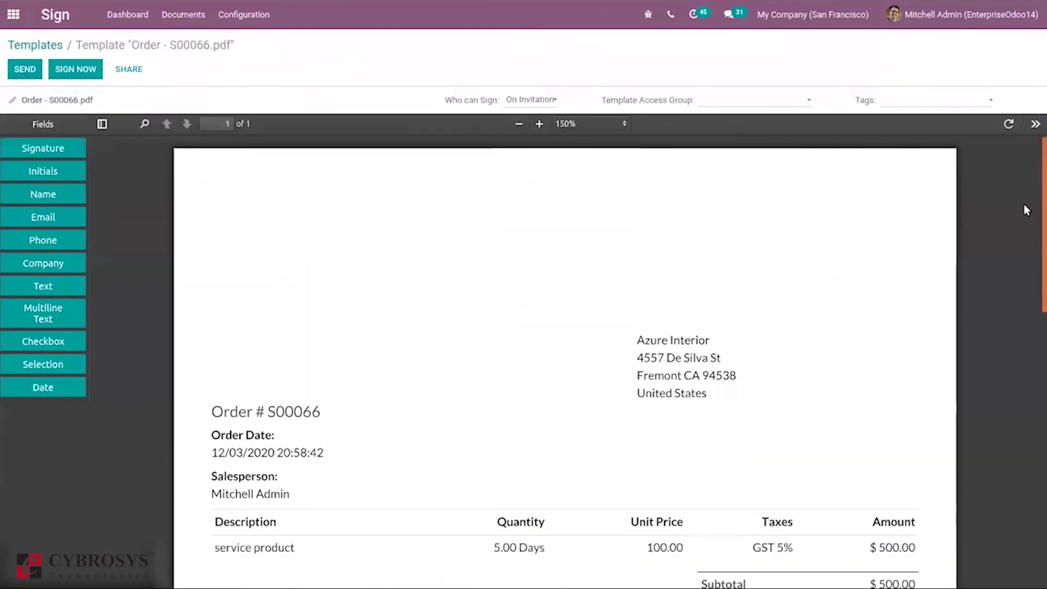
Place an Initials field once in the upper-left corner of the order page with Employee as the responsible role.
drag(1039, 140, 1006, 54)
drag(34, 172, 238, 181)
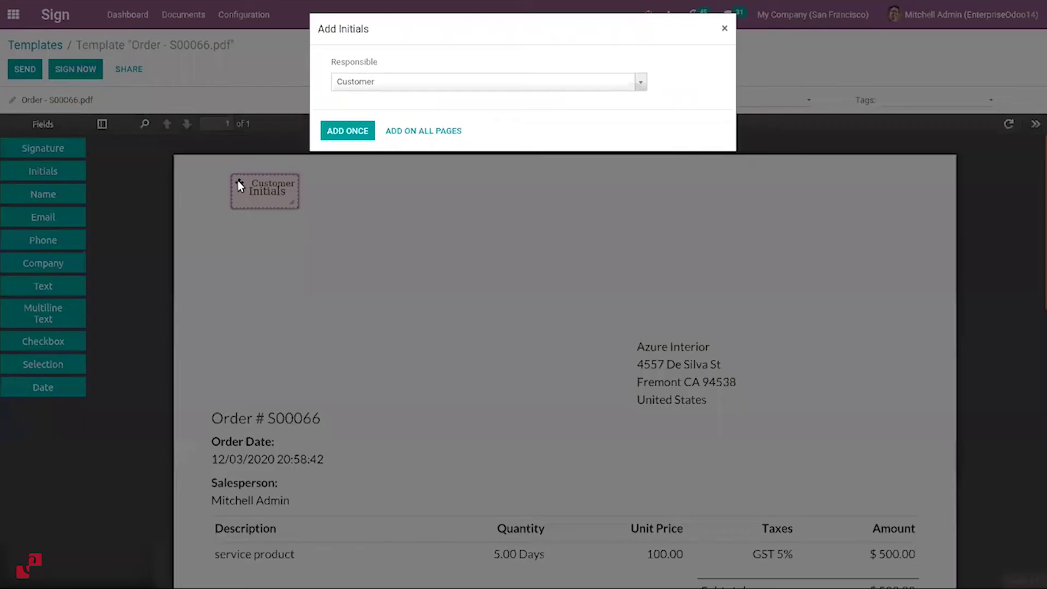
click(359, 82)
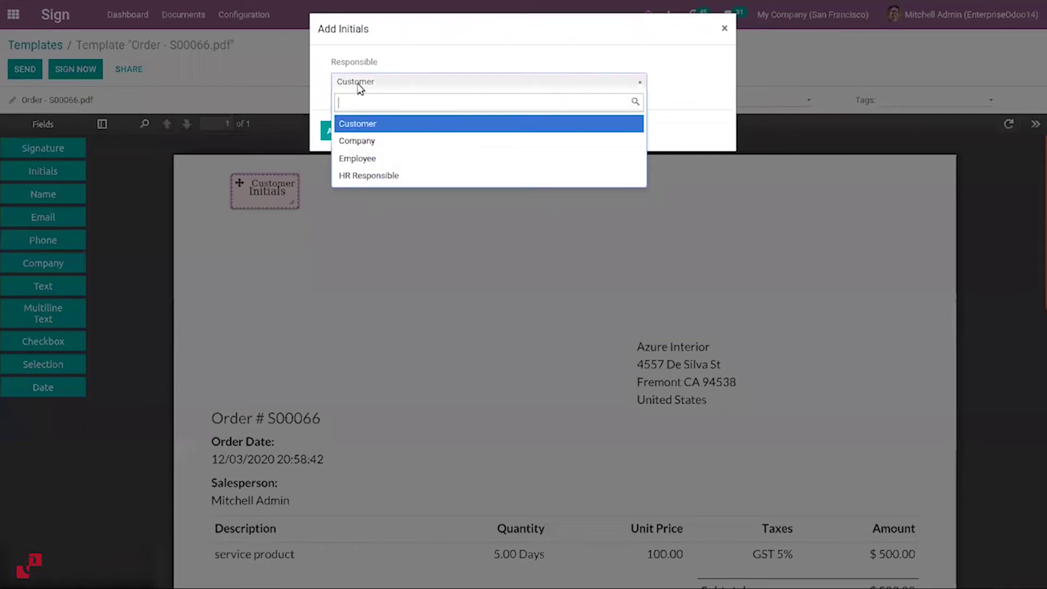
click(376, 129)
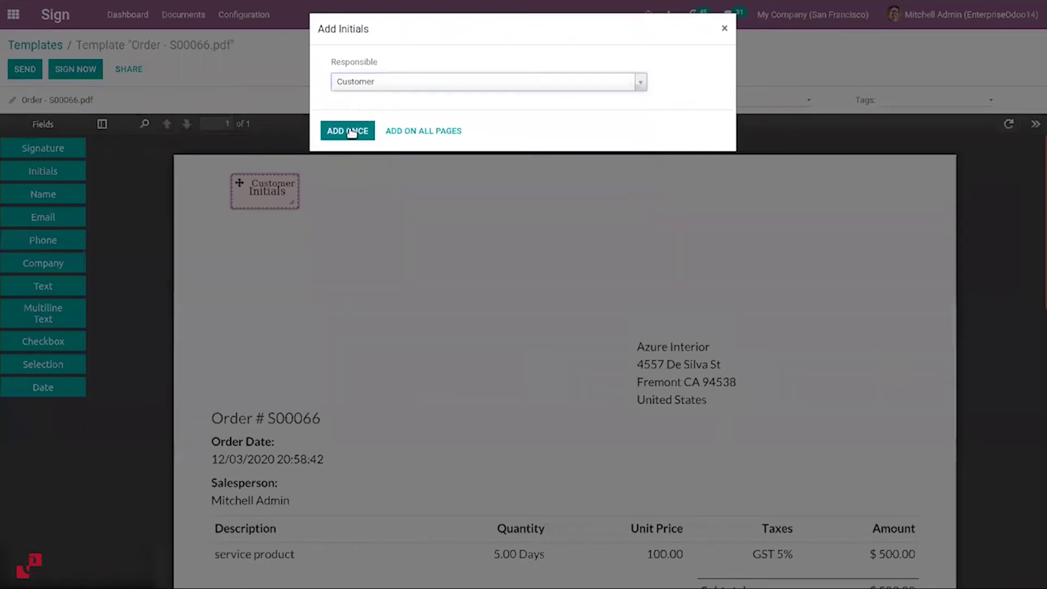
click(389, 83)
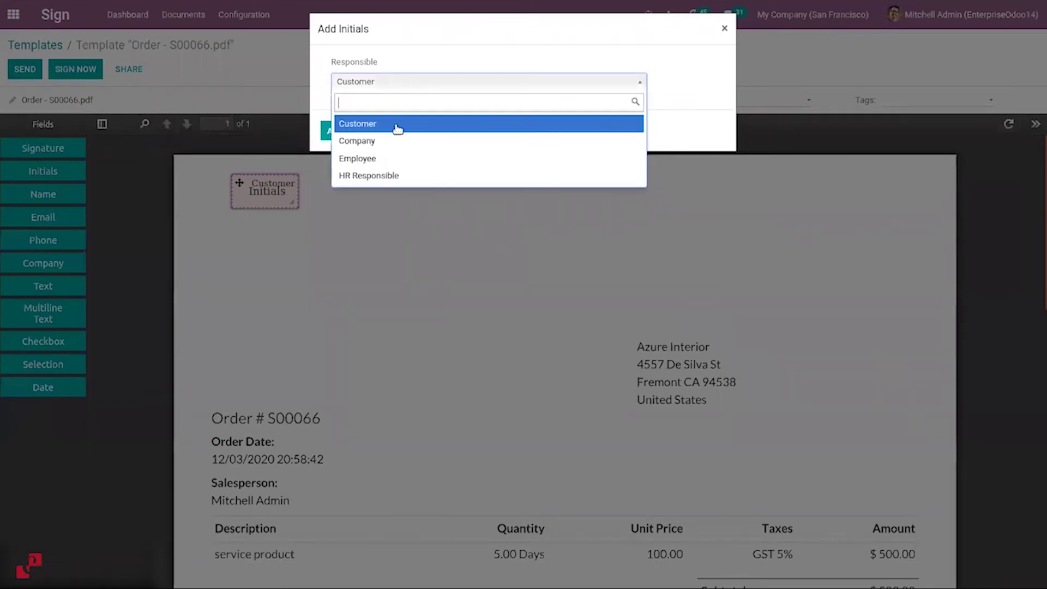
click(388, 159)
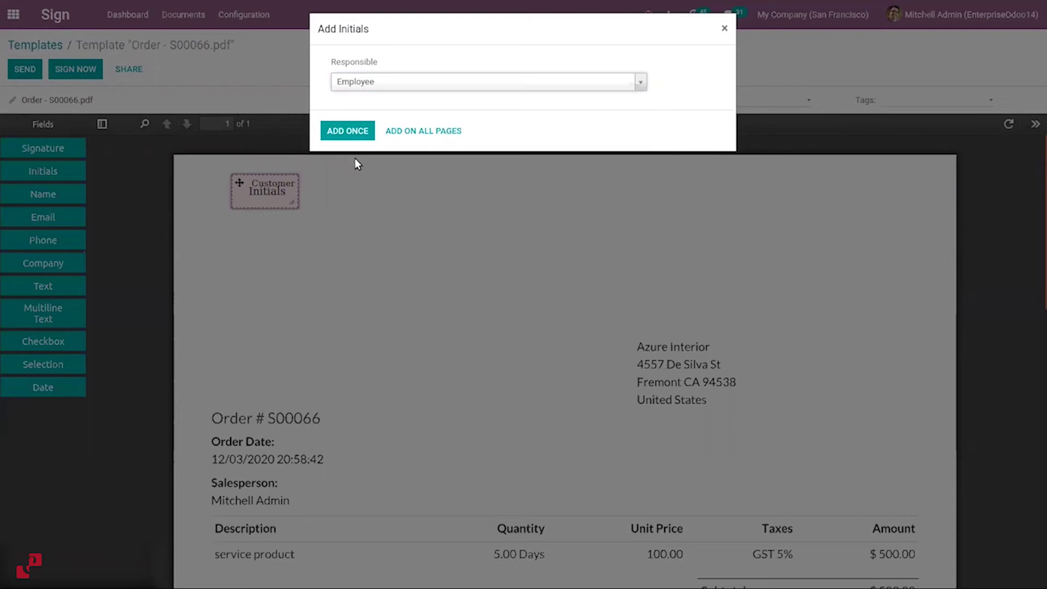
click(345, 129)
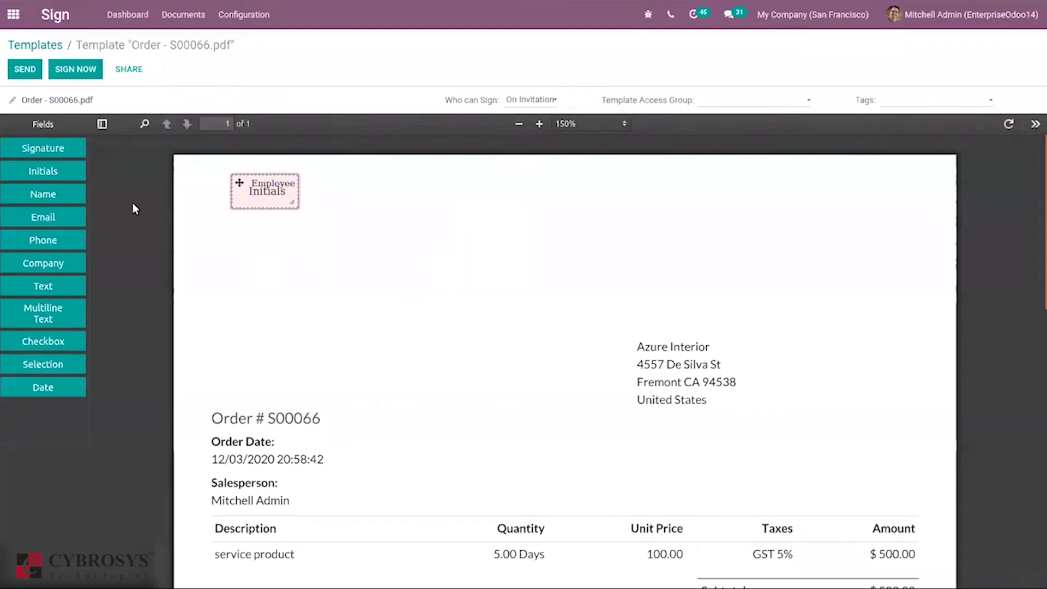
Place a Name field above the order heading and validate it as filled by Employee.
drag(24, 196, 341, 349)
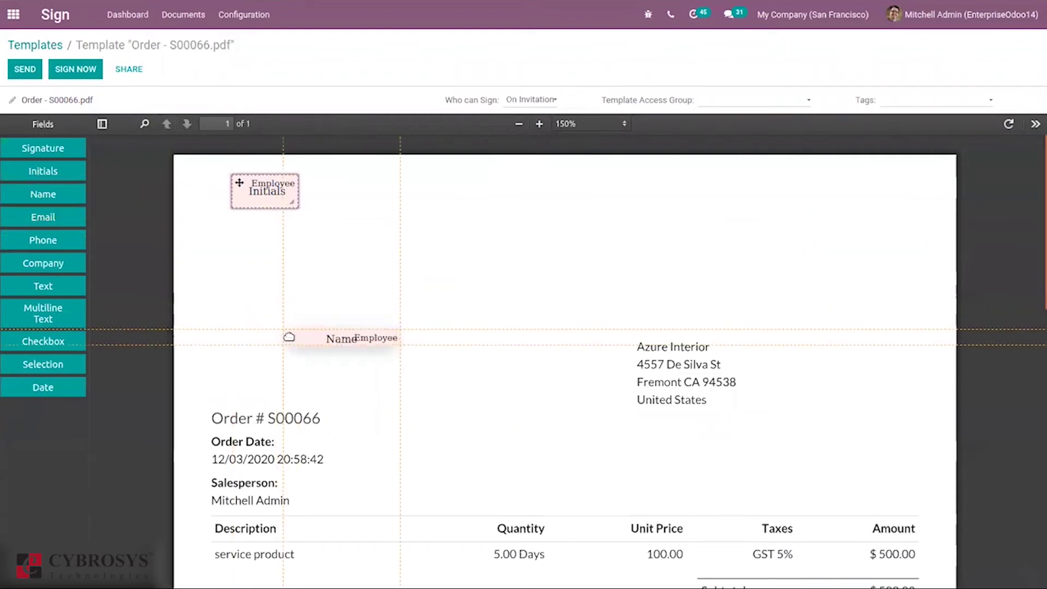
click(337, 342)
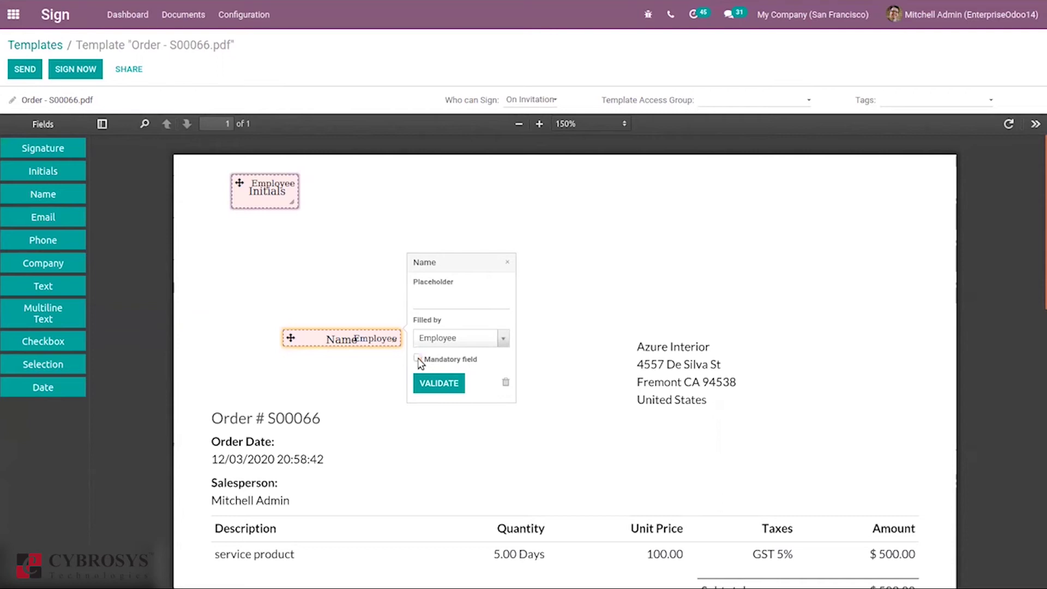
click(437, 383)
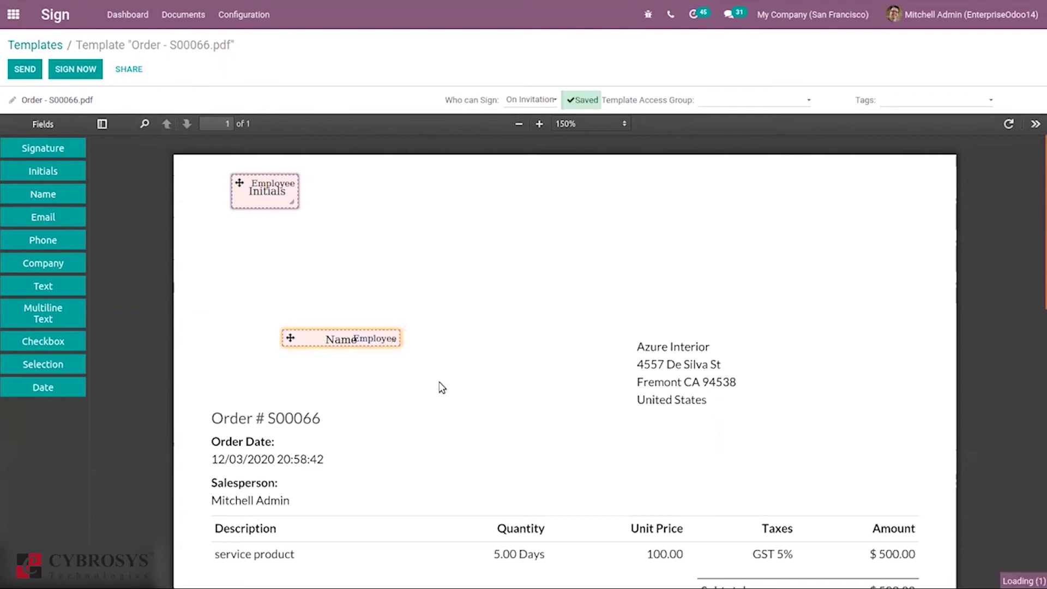
Place a Signature field in the page's upper-right area, above the customer address, and set it as filled by Customer.
drag(37, 147, 722, 206)
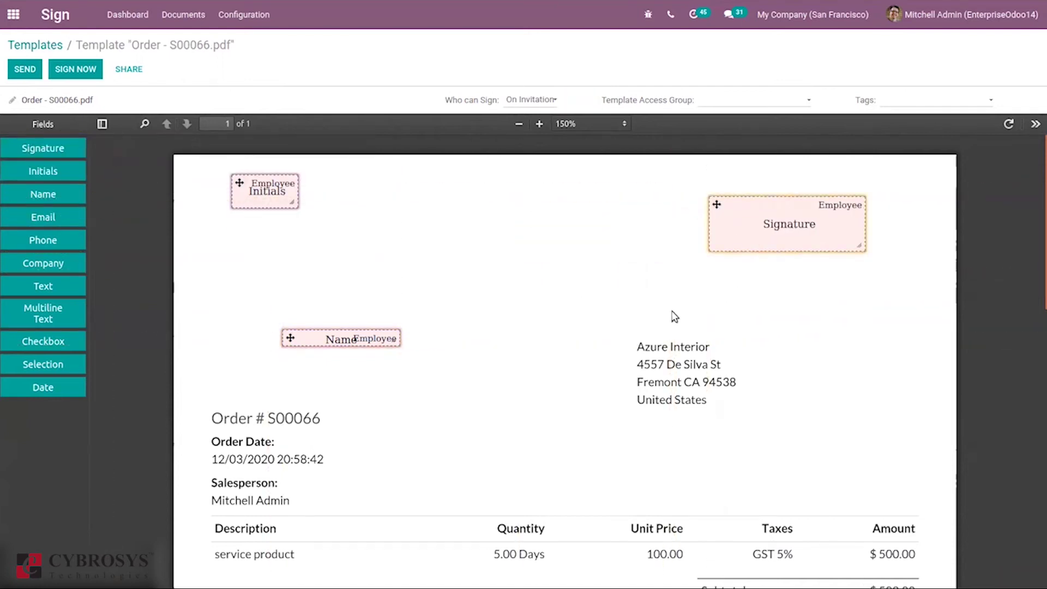
click(767, 236)
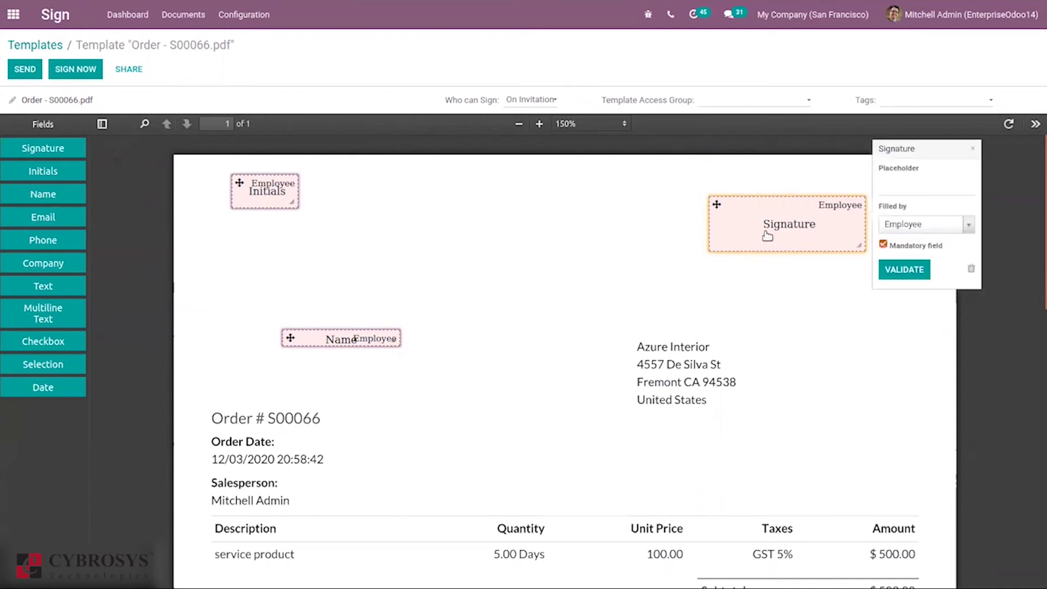
click(917, 228)
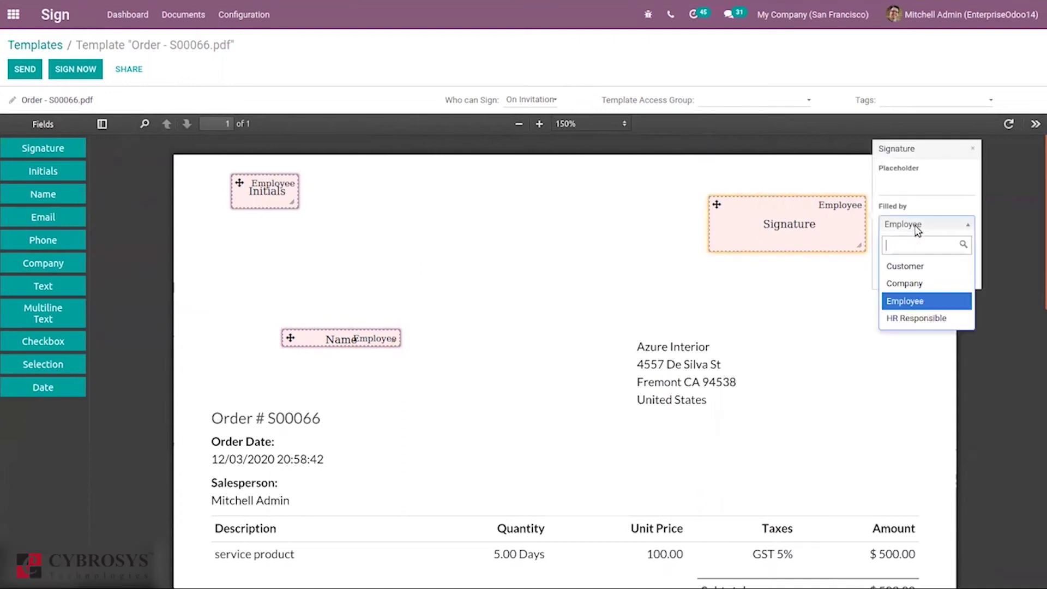
click(909, 267)
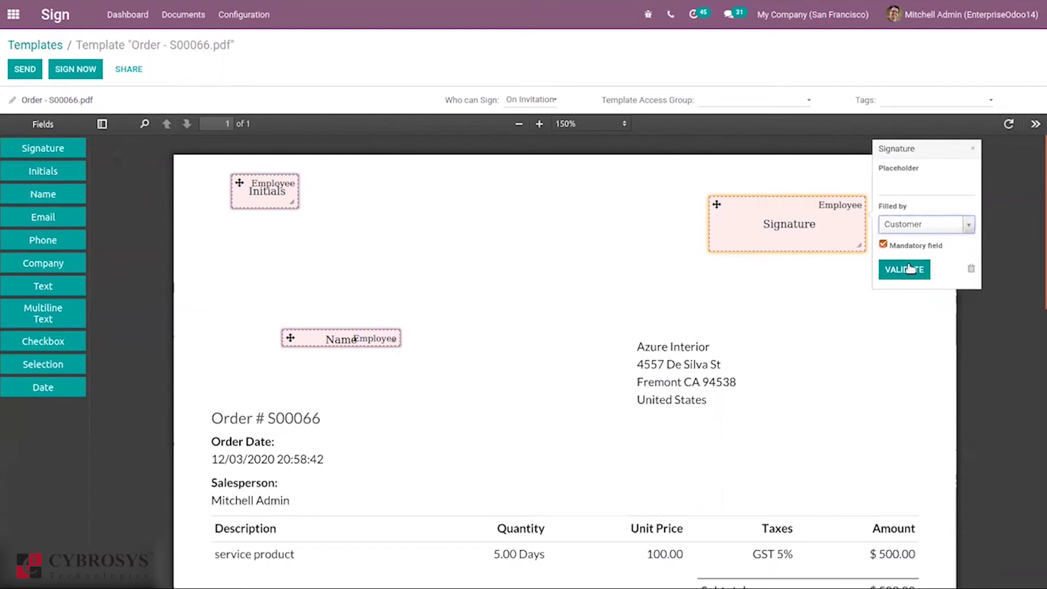
click(902, 269)
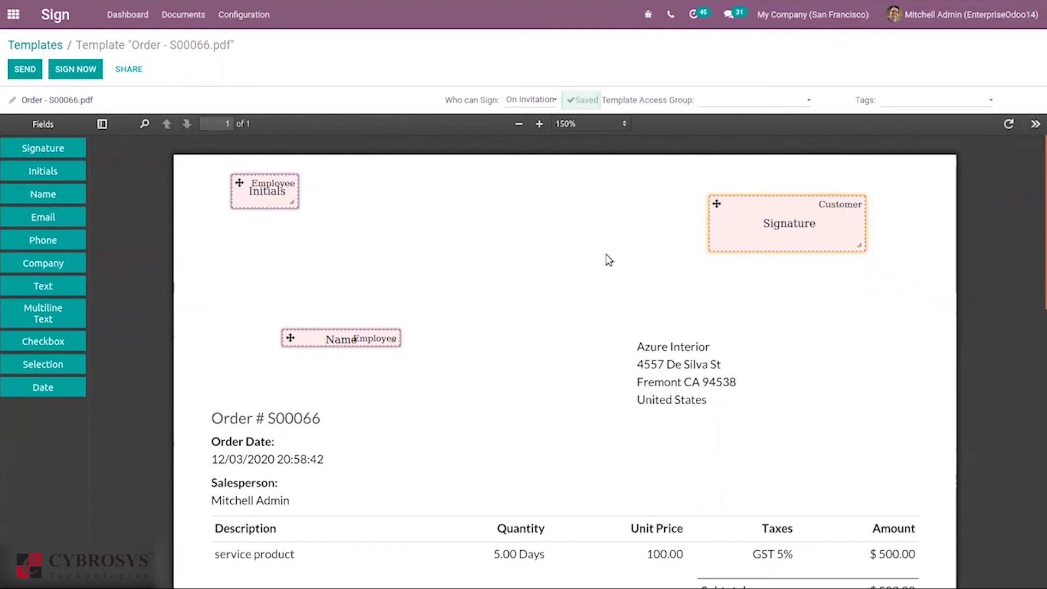
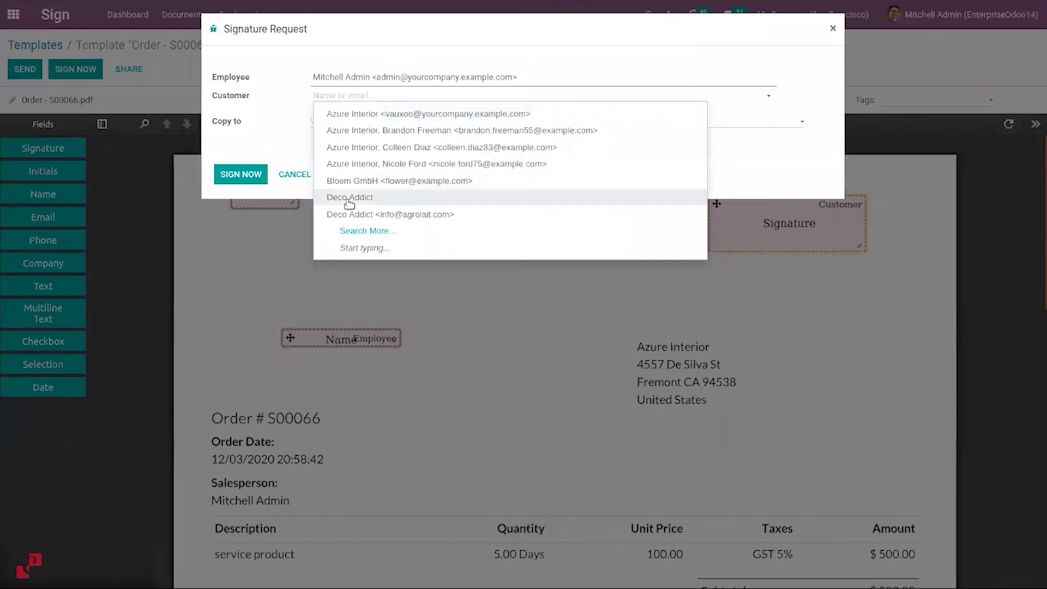
Choose Deco Addict as the customer in the signature request and start signing the document.
click(348, 198)
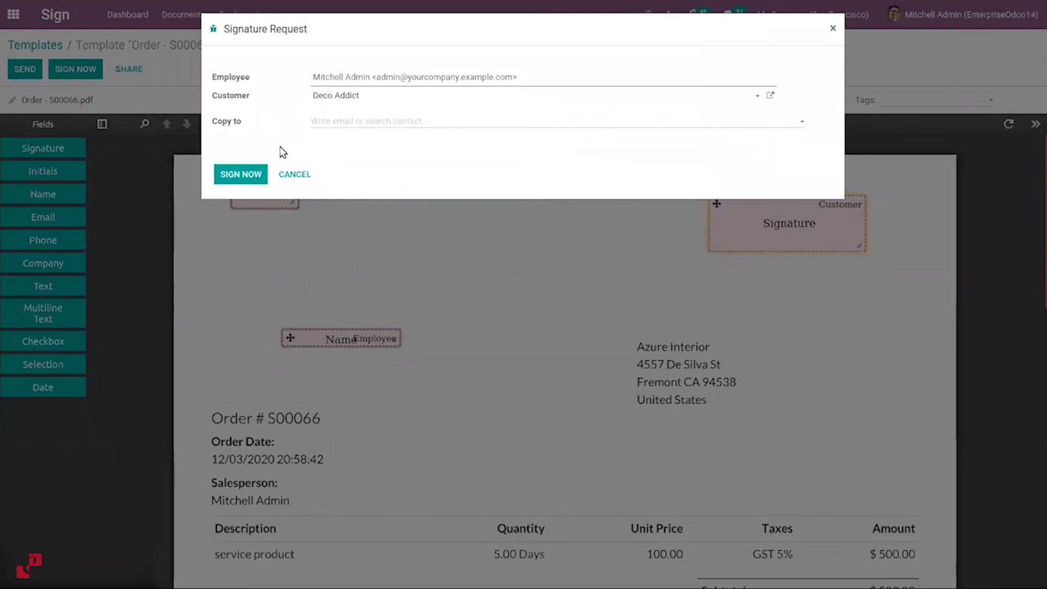
click(243, 179)
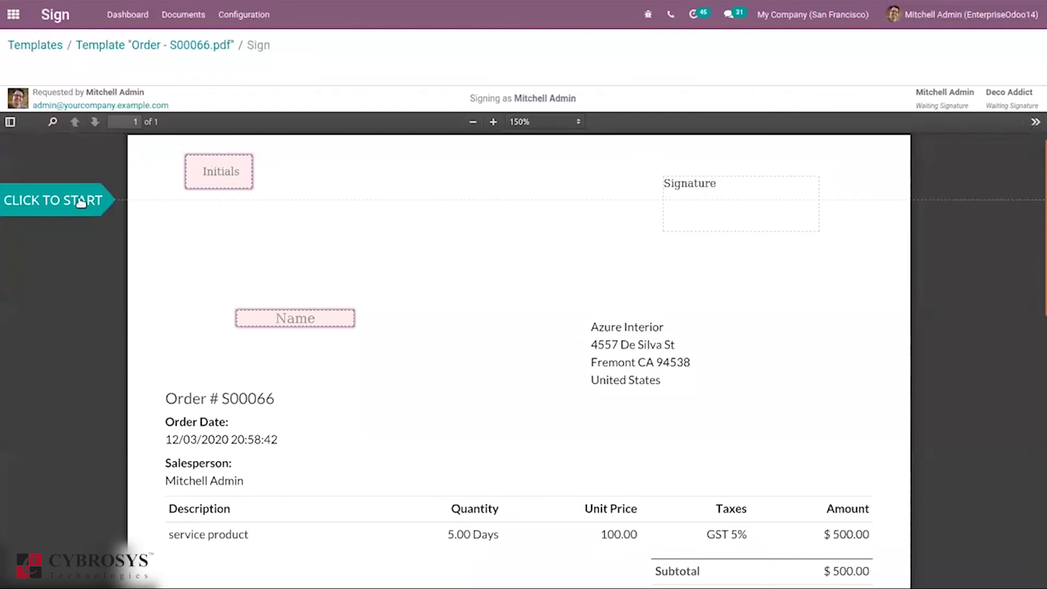
Open signature adoption for the Initials field and try out the Draw, Auto and Load options without loading a file.
click(228, 175)
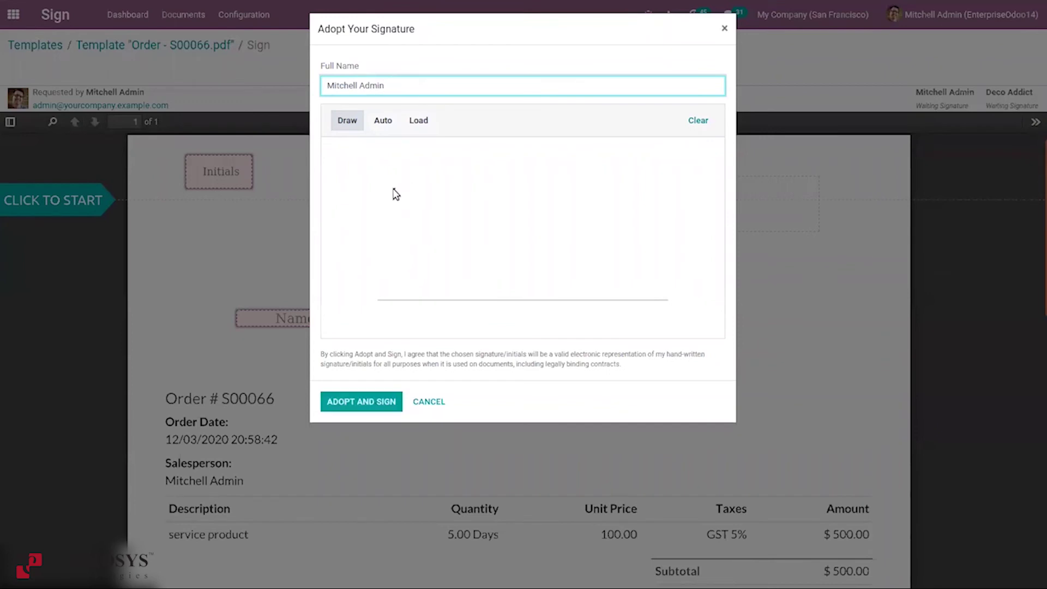
mouse_move(420, 159)
mouse_down()
mouse_move(436, 239)
mouse_move(578, 180)
mouse_up()
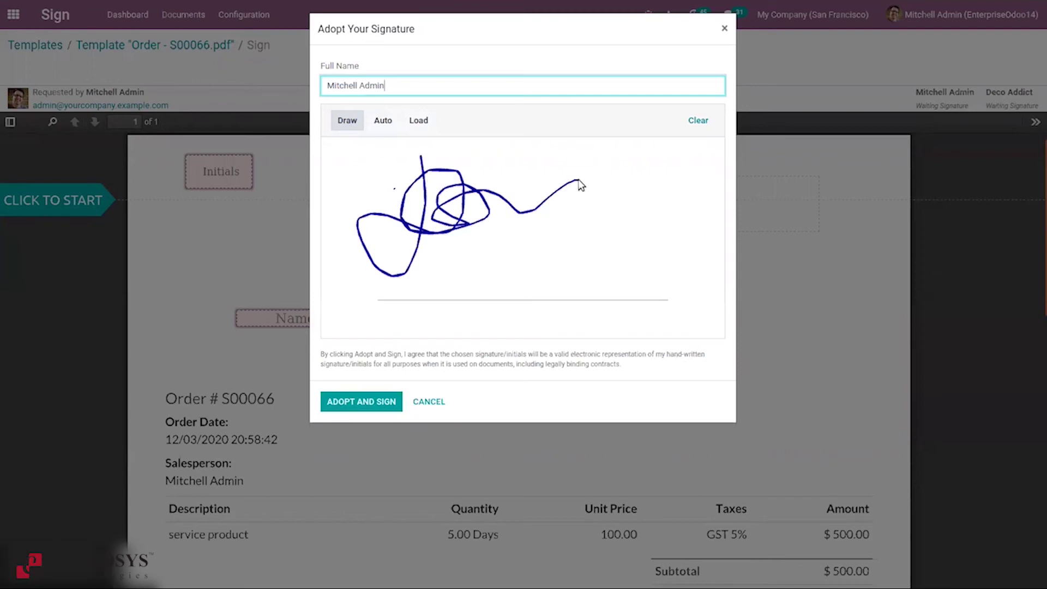
click(384, 123)
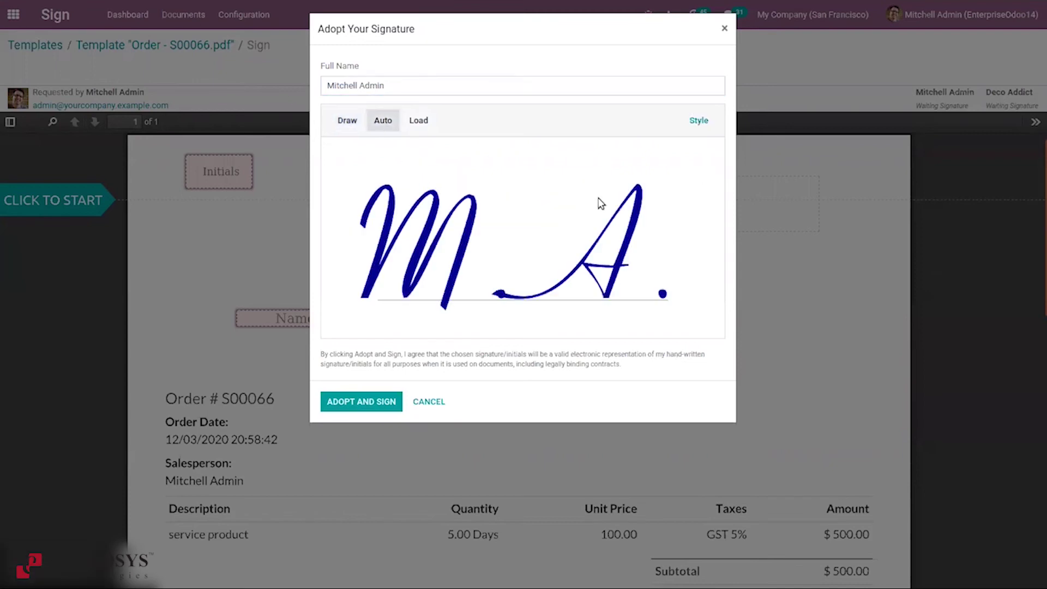
click(417, 121)
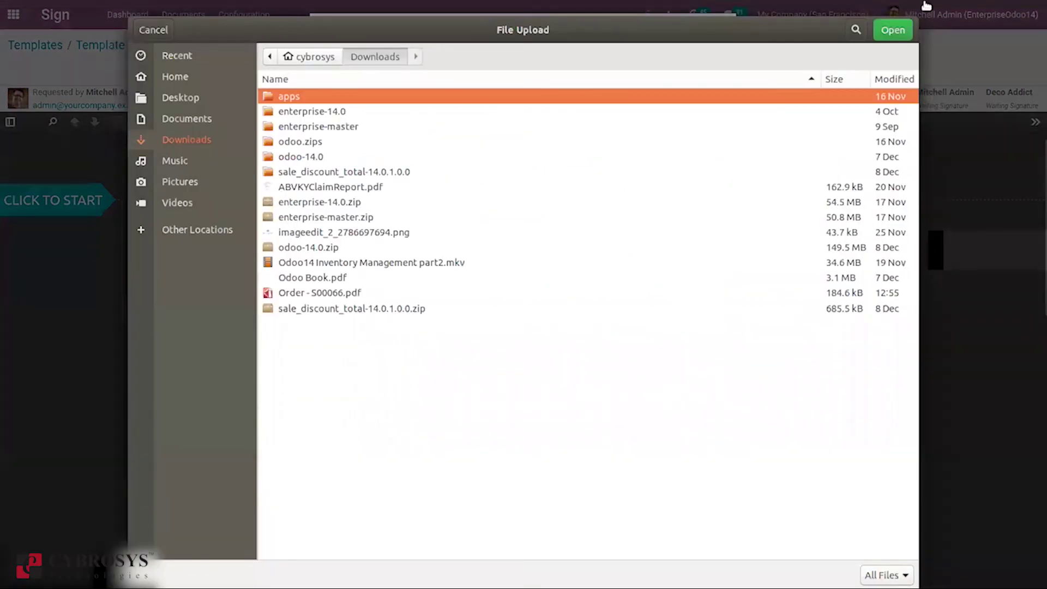
click(155, 29)
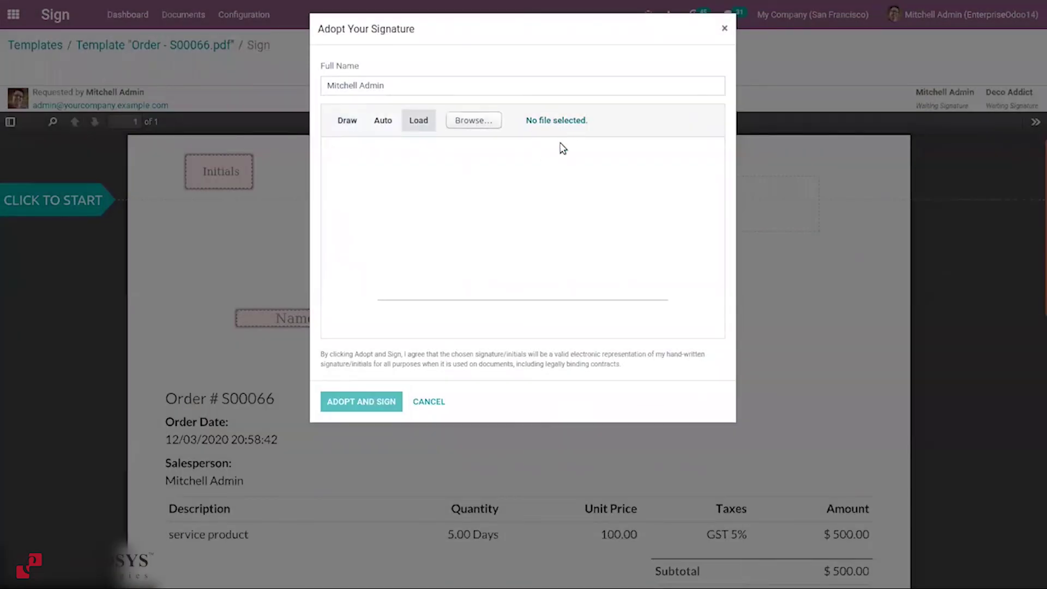
Hand-draw the initials with the Draw option and adopt them for the Initials field.
click(348, 127)
click(463, 209)
mouse_move(497, 145)
mouse_down()
mouse_move(418, 182)
mouse_move(498, 248)
mouse_up()
click(361, 401)
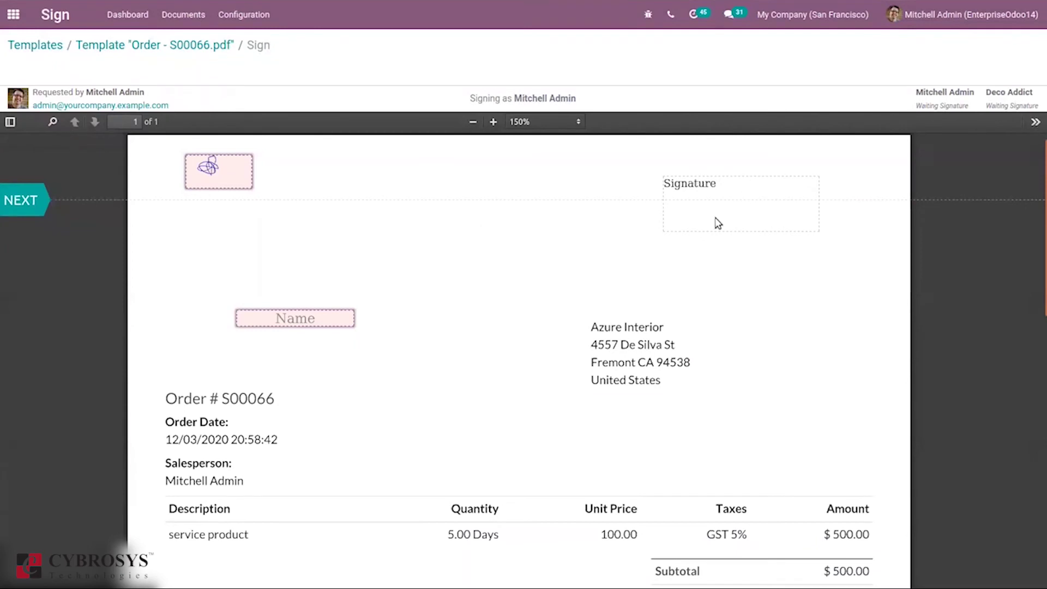
Fill the Name field with the employee's name and validate the document for the next signatory, Deco Addict.
click(27, 200)
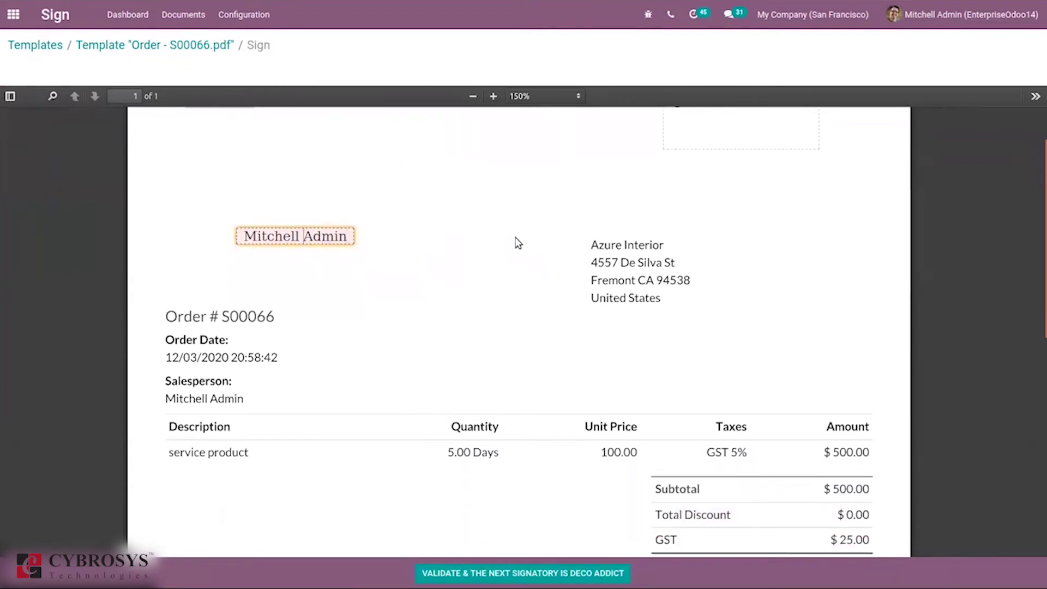
drag(1039, 187, 1035, 75)
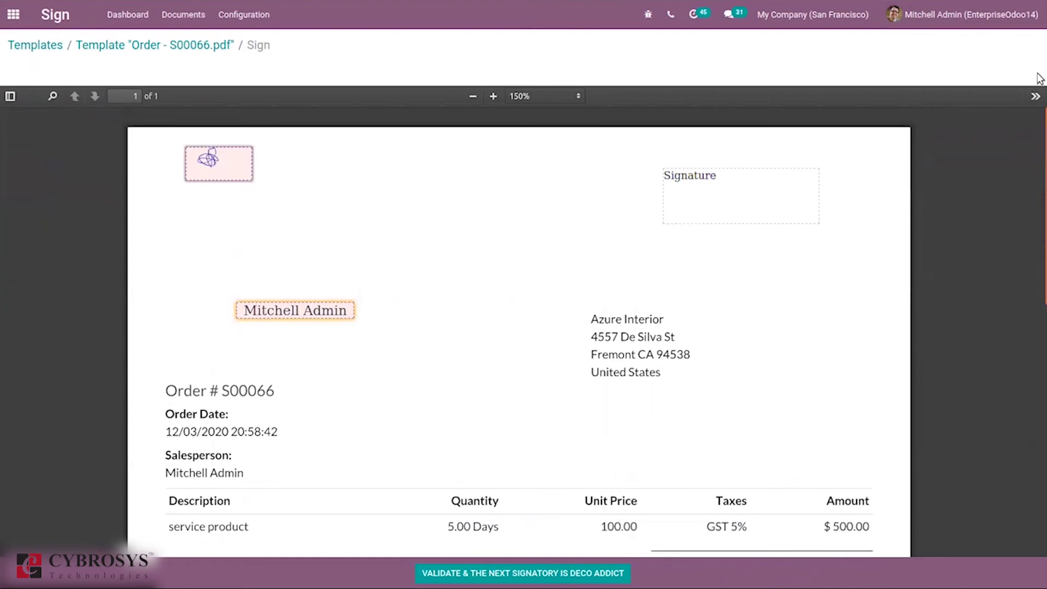
drag(713, 197, 682, 167)
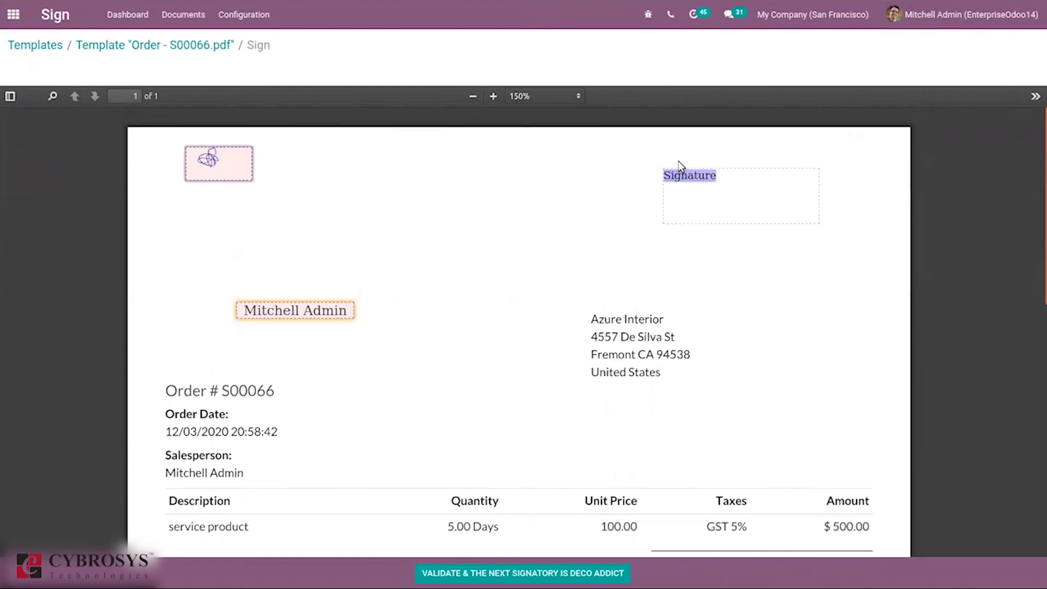
click(746, 222)
drag(1039, 202, 1040, 506)
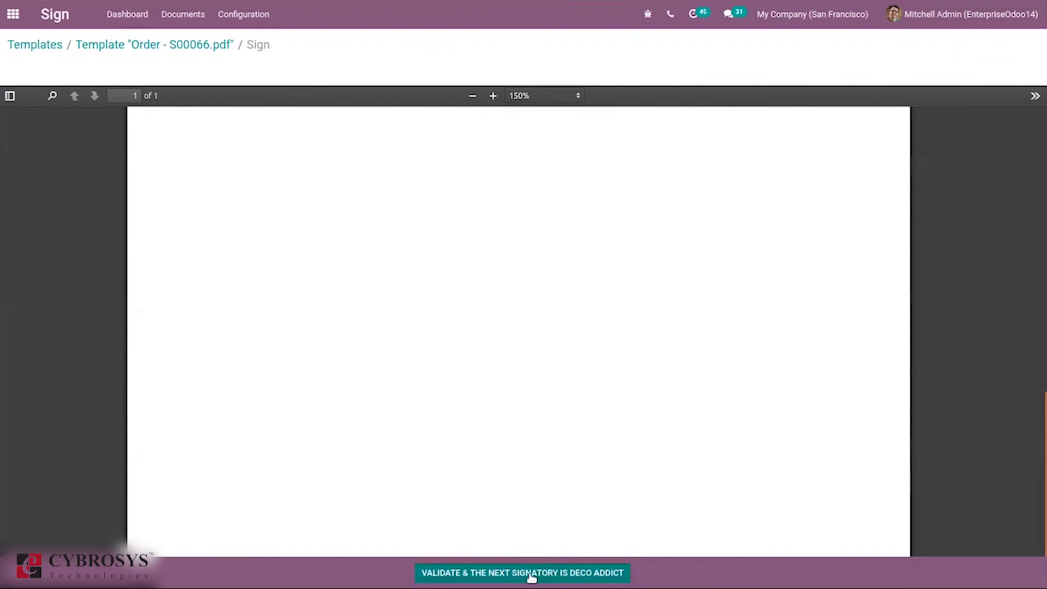
click(617, 574)
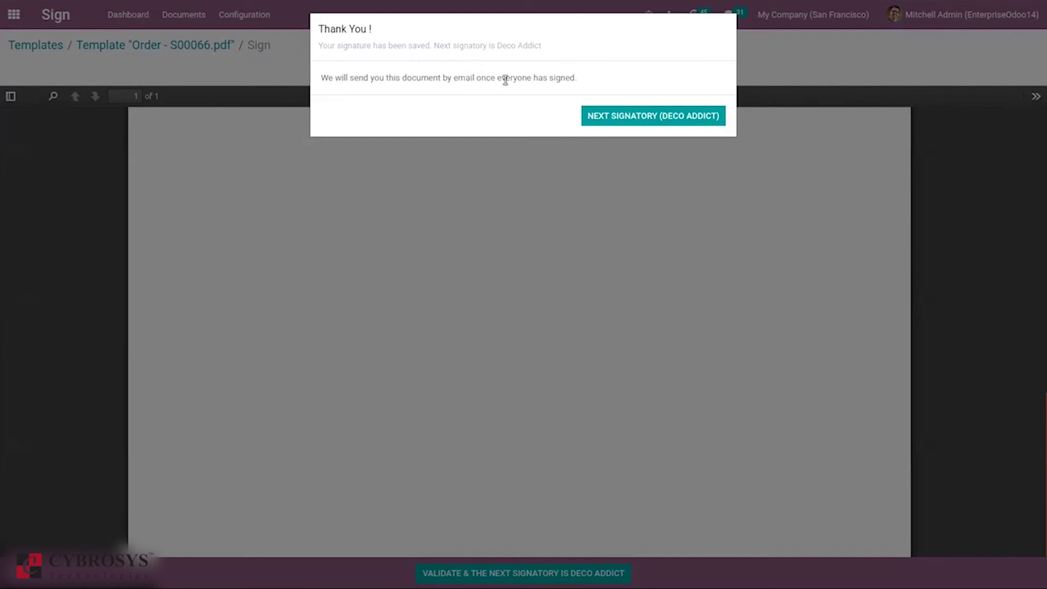
Continue as signatory Deco Addict, hand-draw a signature and adopt it in the Signature field.
click(615, 117)
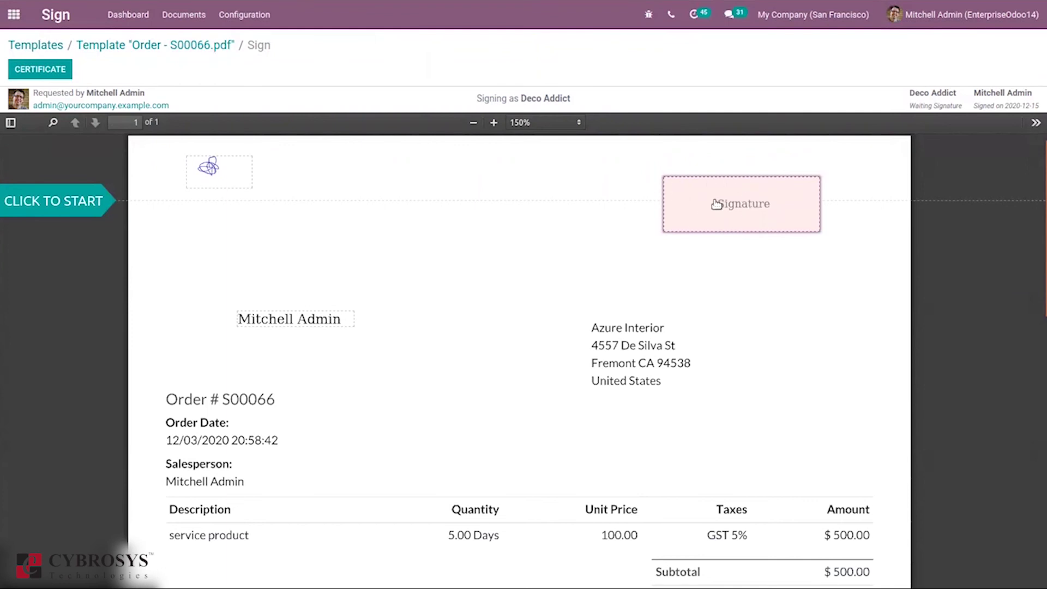
click(741, 213)
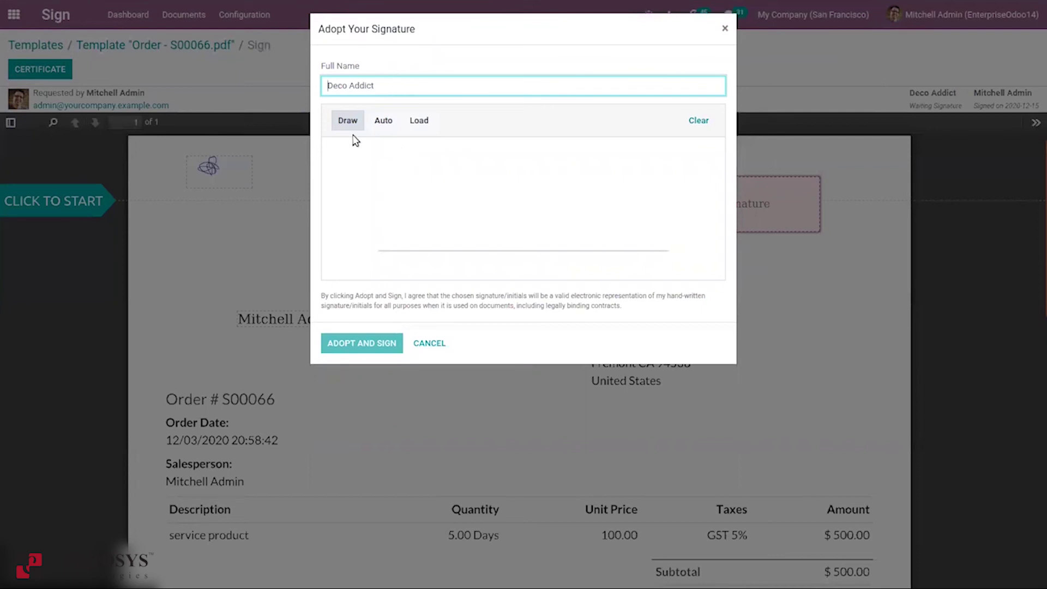
mouse_move(382, 140)
mouse_down()
mouse_move(365, 236)
mouse_move(393, 217)
mouse_move(476, 237)
mouse_up()
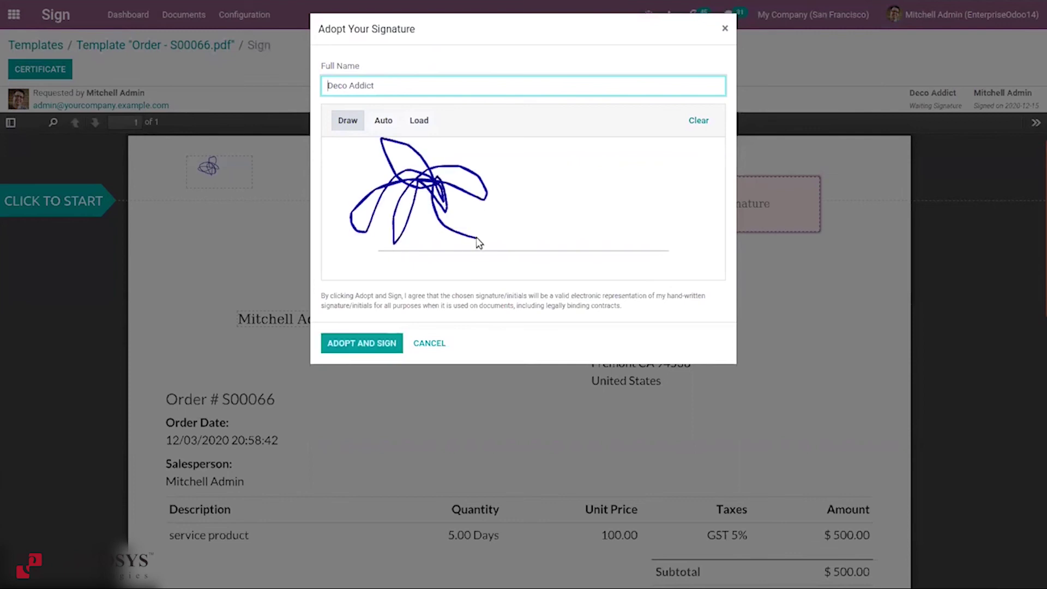
click(347, 349)
Validate the fully signed order and send the completed document.
scroll(1038, 414, down, 3)
scroll(1039, 414, down, 5)
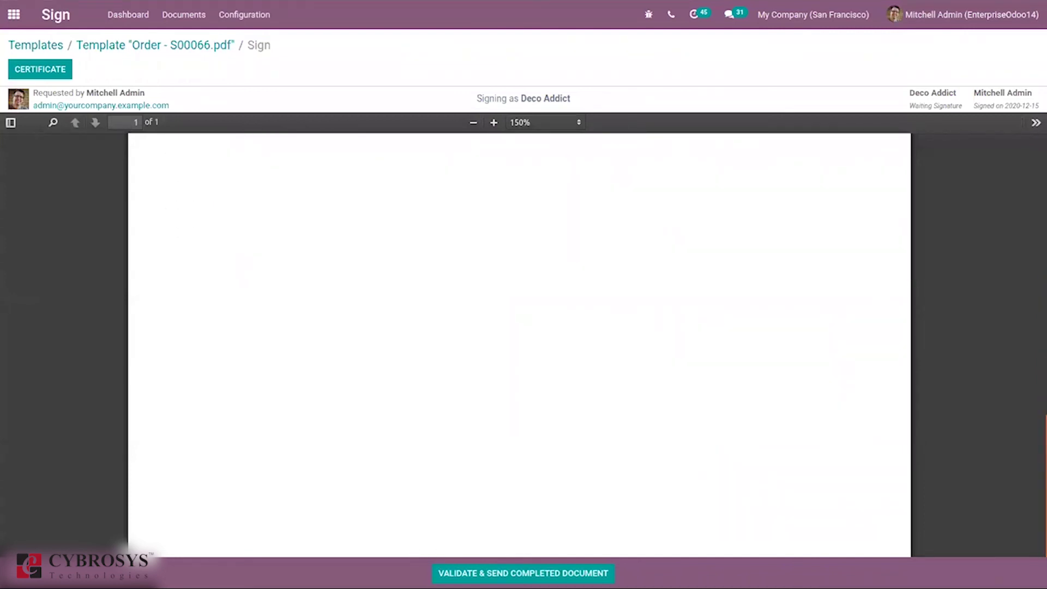
click(550, 573)
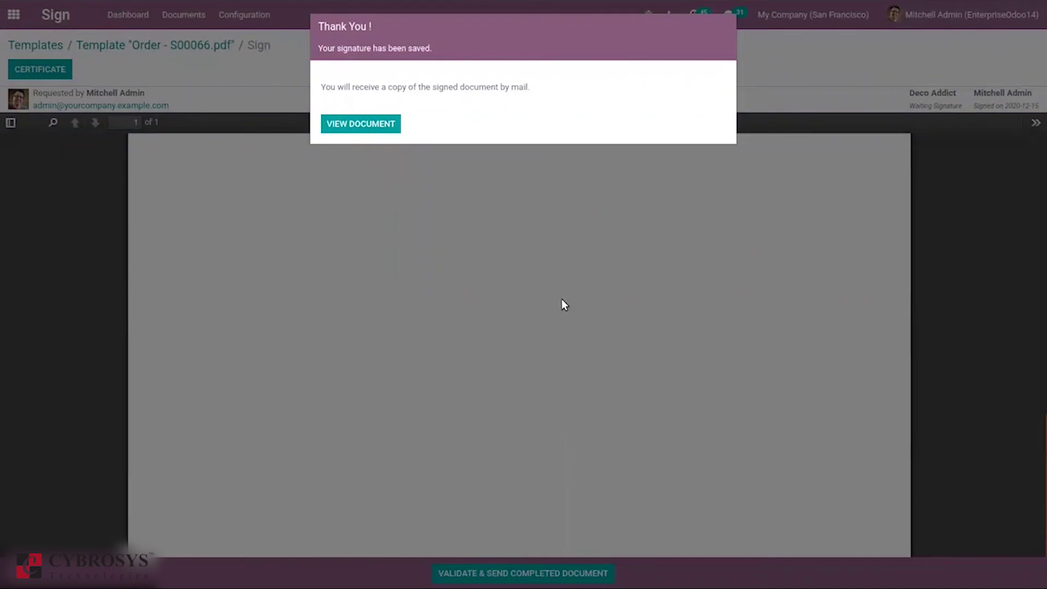
View the signed order and open its signing certificate, Certificate.pdf, with Firefox.
click(360, 123)
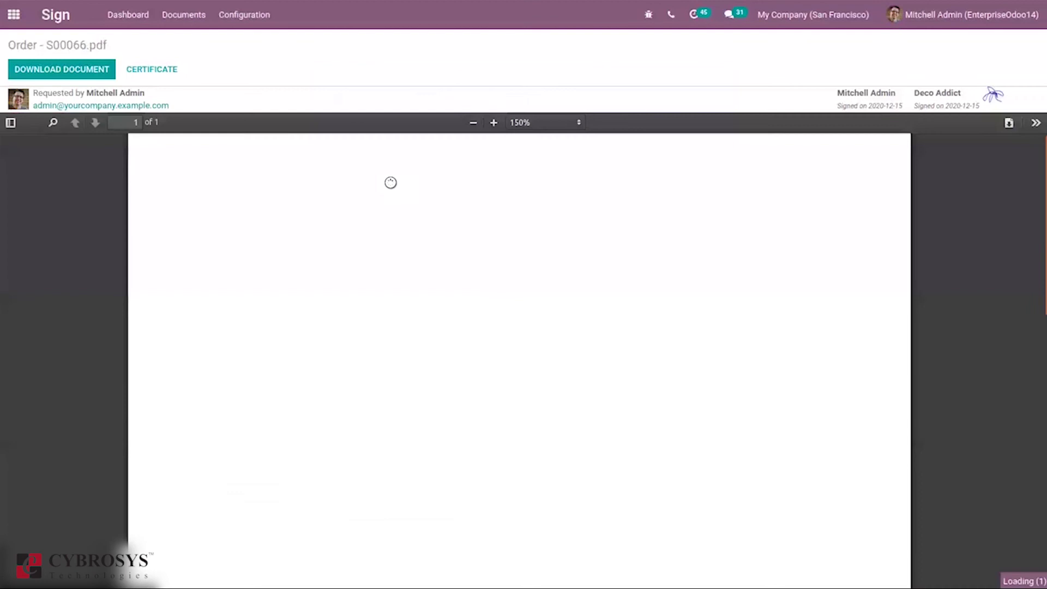
drag(1039, 200, 1028, 222)
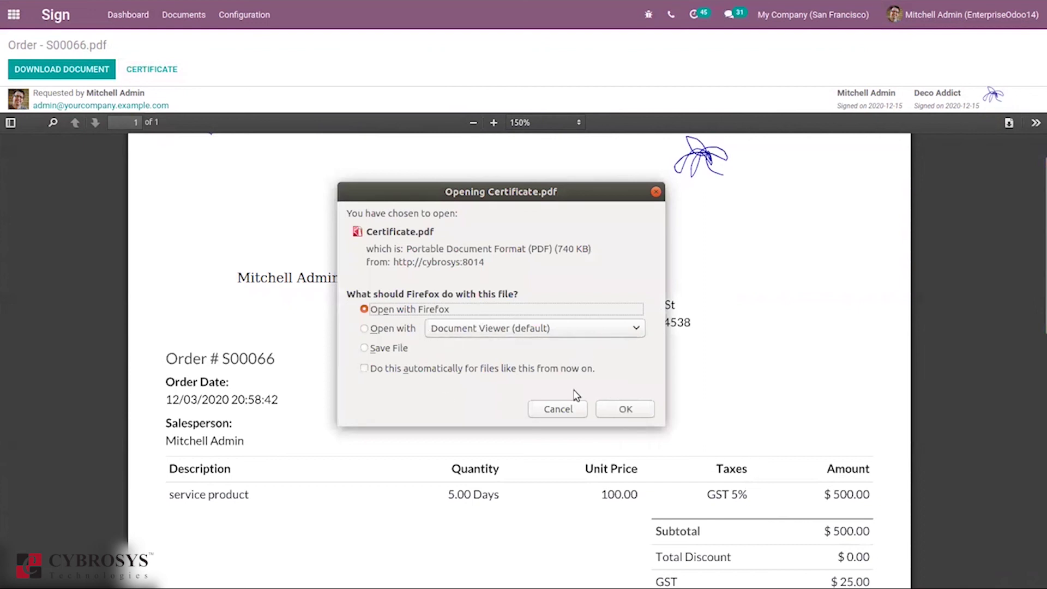
click(626, 410)
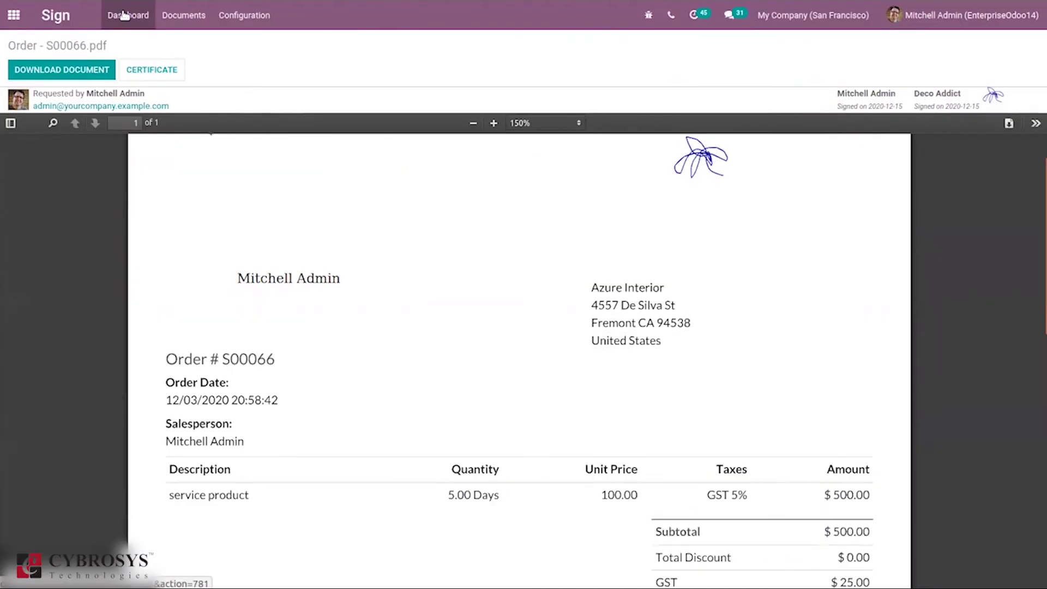
Look over the favorite templates on the Sign dashboard and the signed order in the Documents list.
click(125, 16)
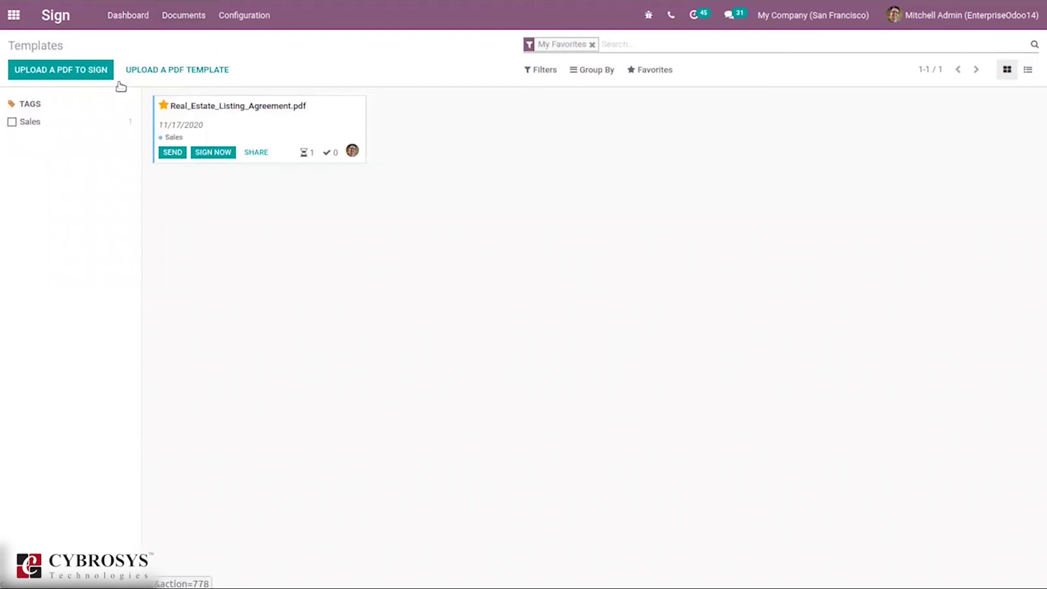
click(178, 18)
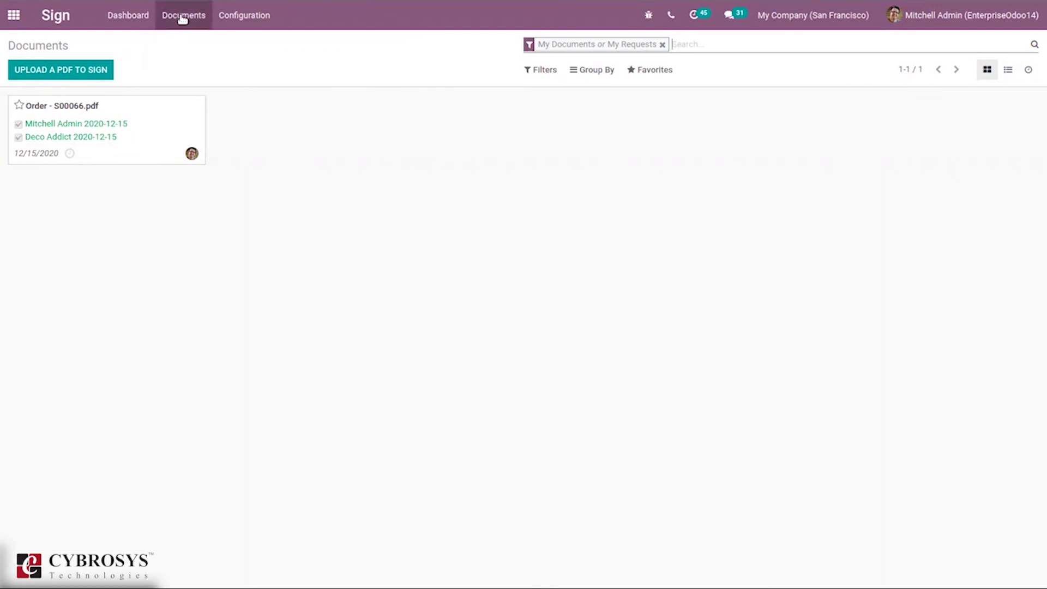
click(235, 14)
click(203, 19)
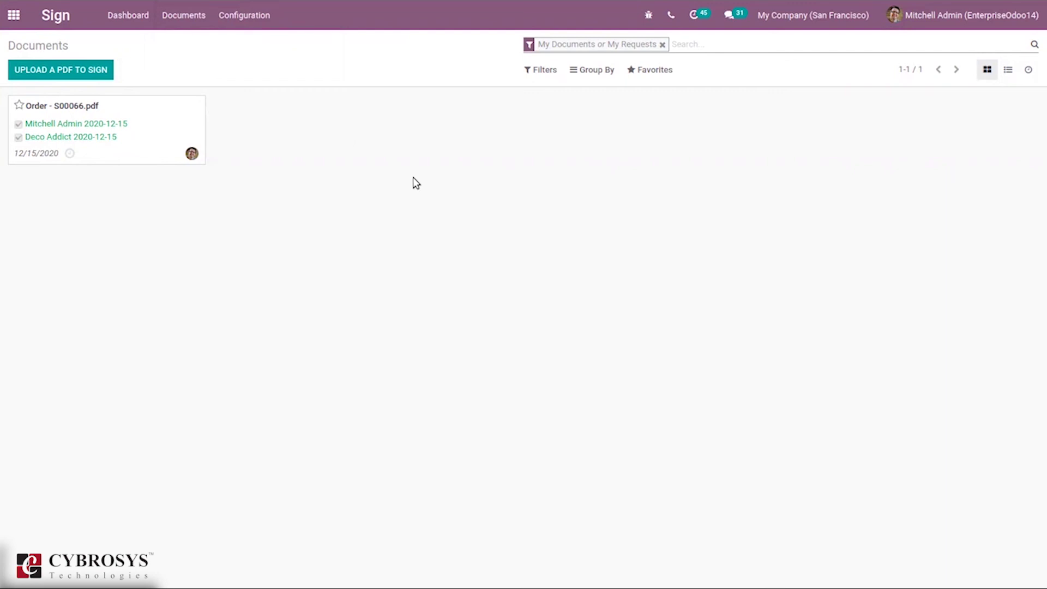
click(117, 15)
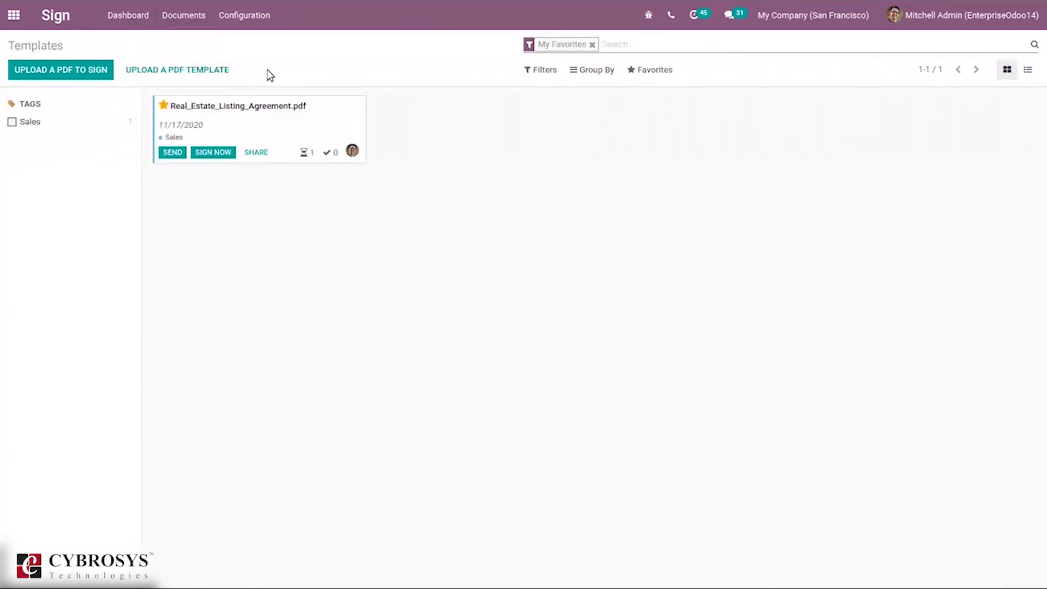
Return to the Documents list and check its option for uploading a PDF to sign, without choosing a file.
click(178, 15)
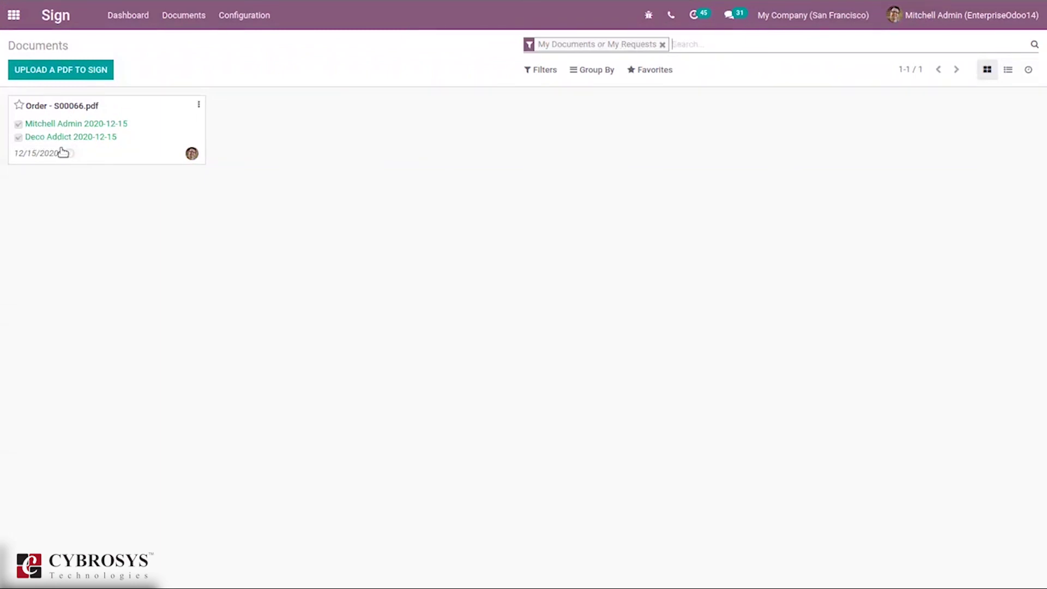
click(40, 74)
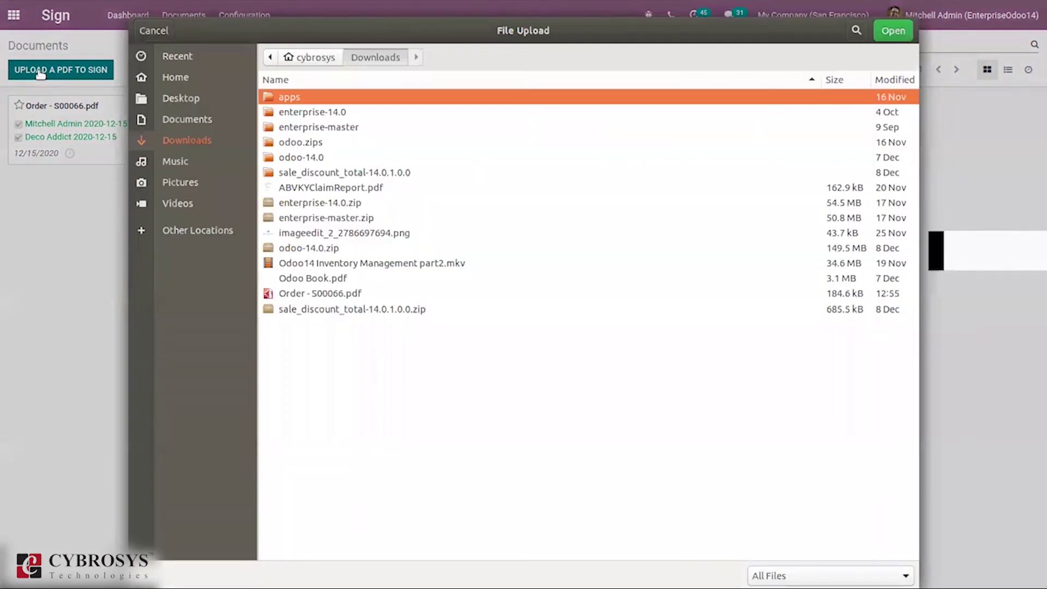
click(159, 36)
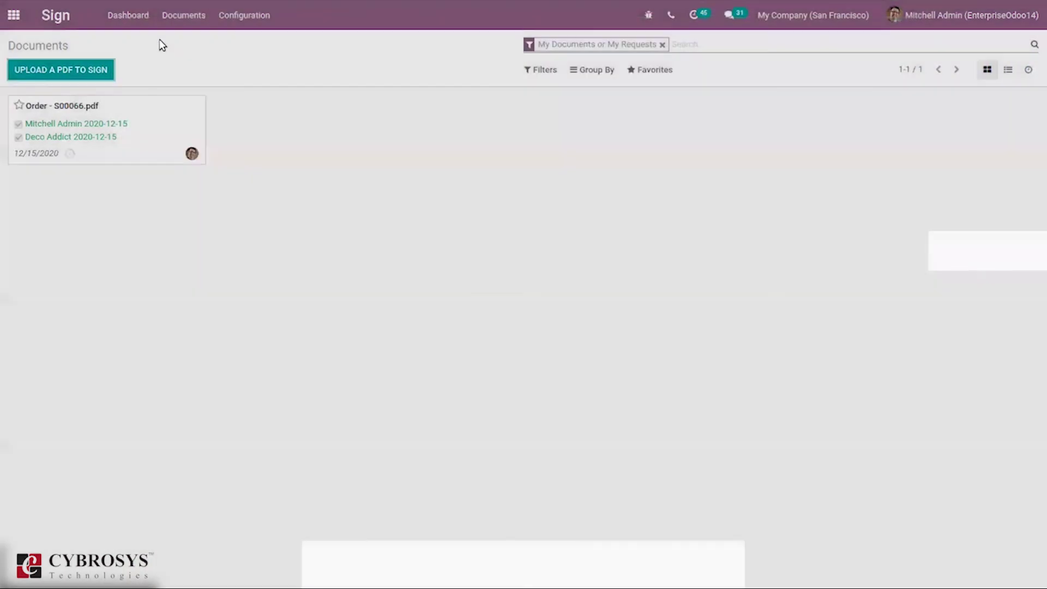